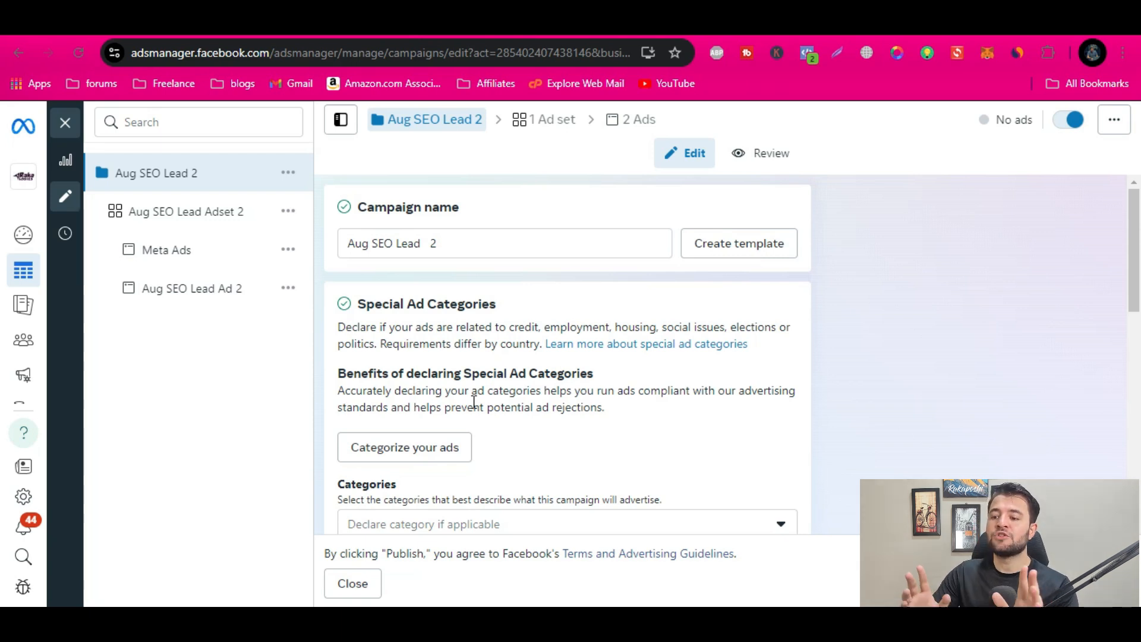
Step: Check the Aug SEO Lead 2 campaign's buying type and objective, and open the Aug SEO Lead Adset 2 settings
scroll(474, 403, down, 5)
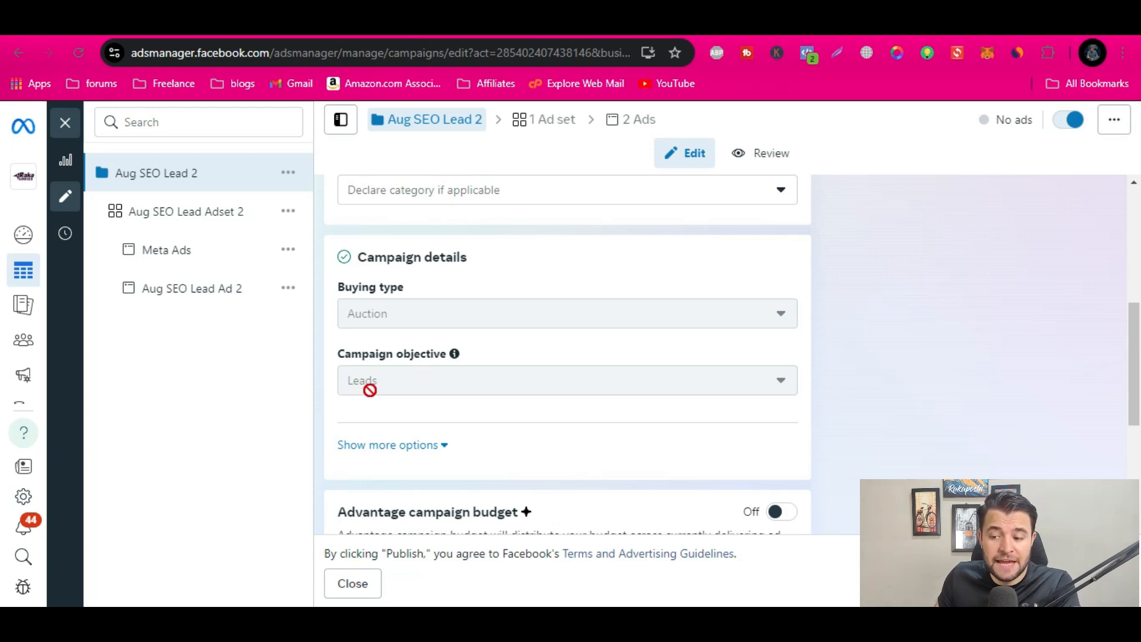
scroll(471, 410, down, 4)
click(198, 218)
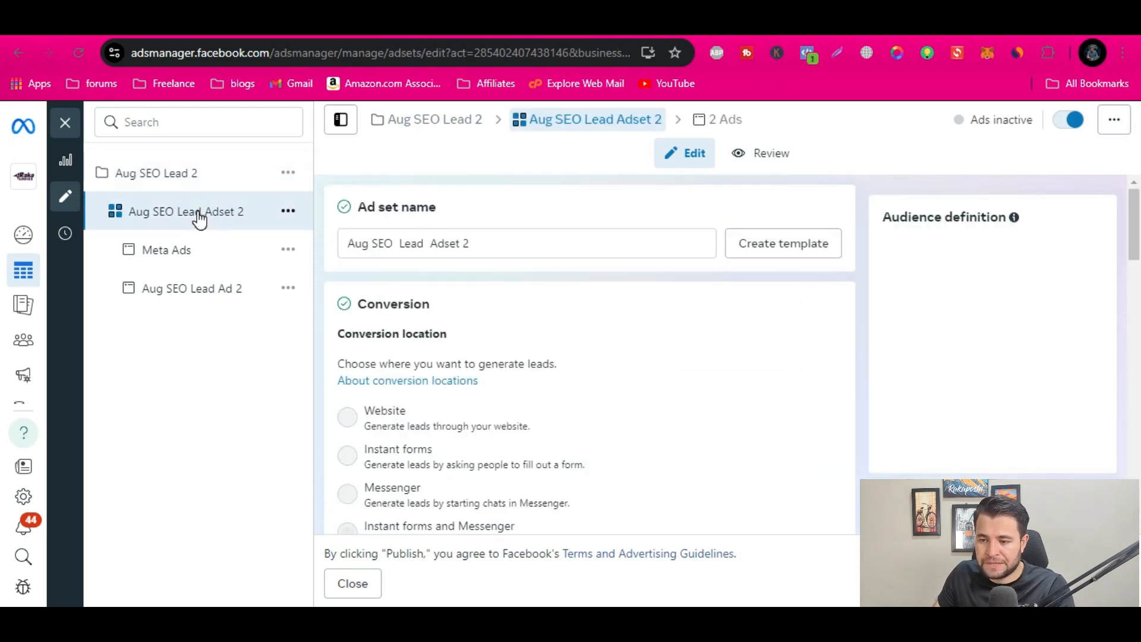
Step: Examine the ad set's conversion location, performance goal, cost per result goal, dynamic creative and daily budget settings
scroll(565, 298, down, 1)
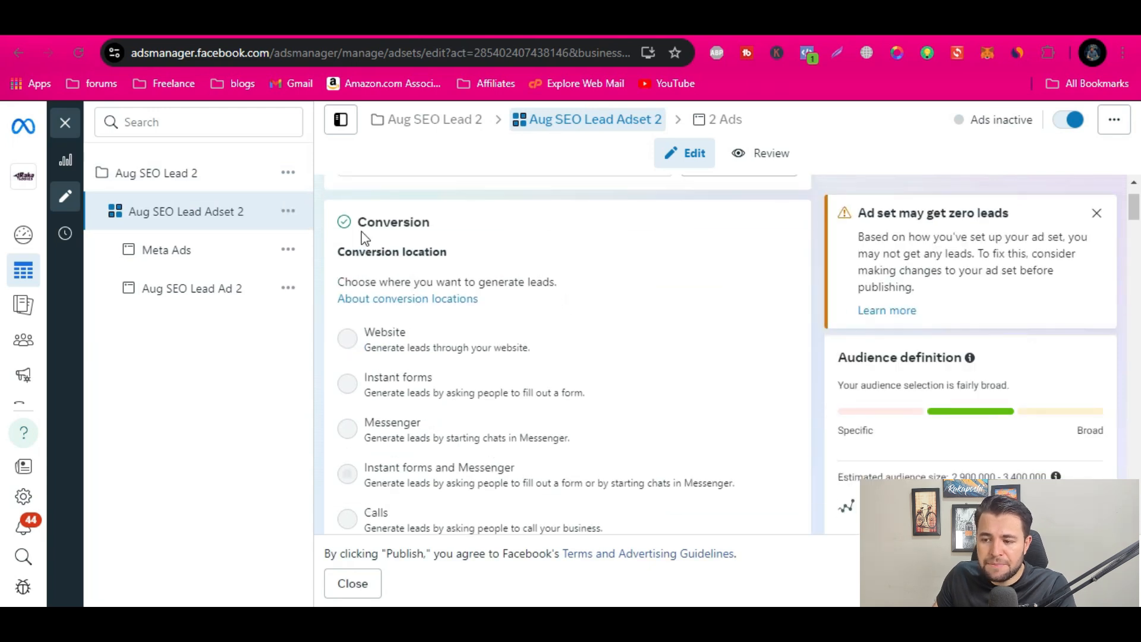
scroll(374, 249, up, 1)
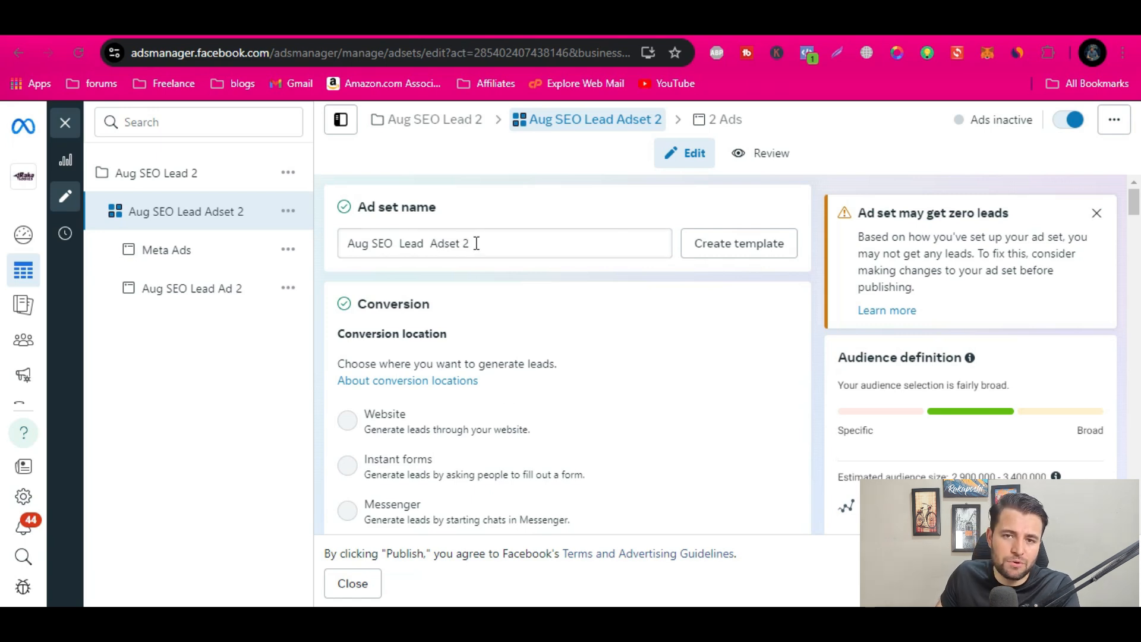
scroll(526, 350, down, 4)
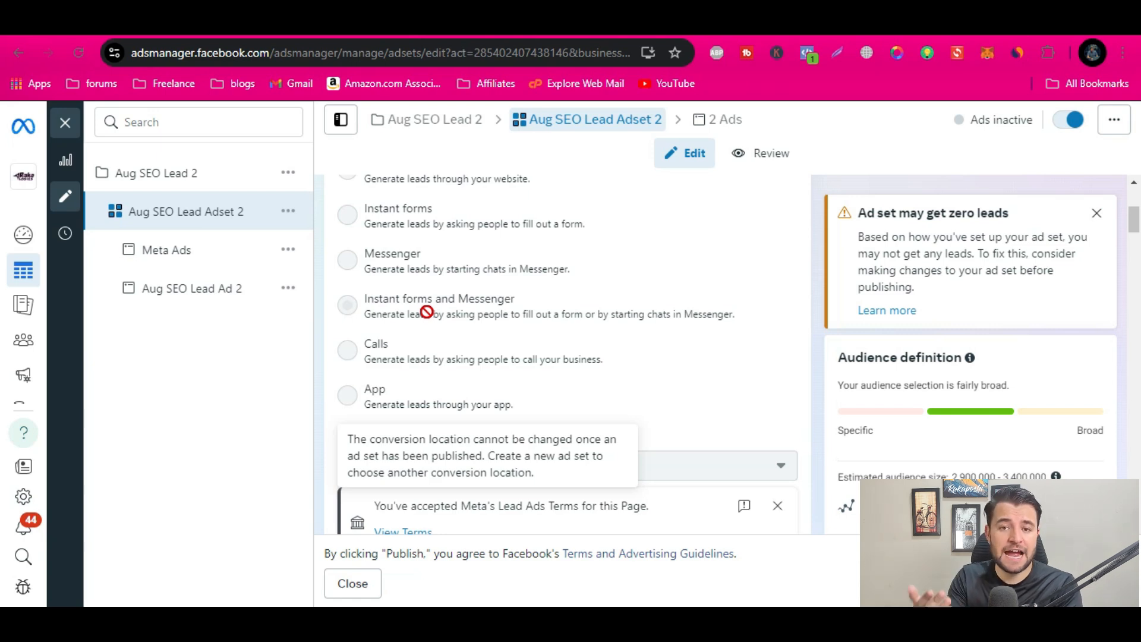
scroll(523, 410, down, 5)
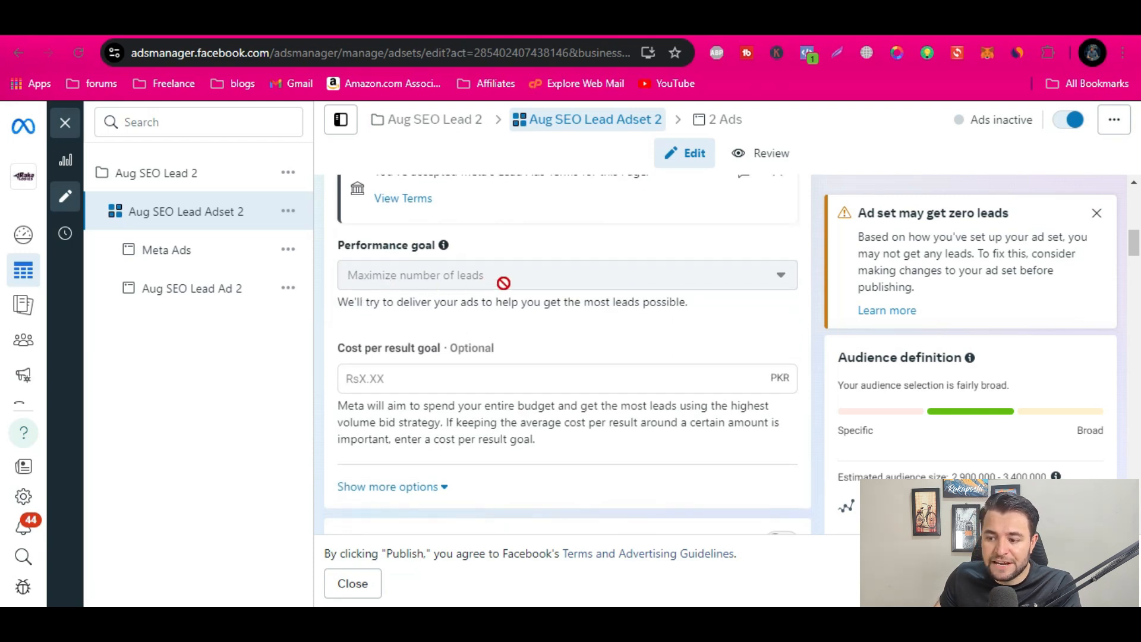
scroll(648, 392, down, 3)
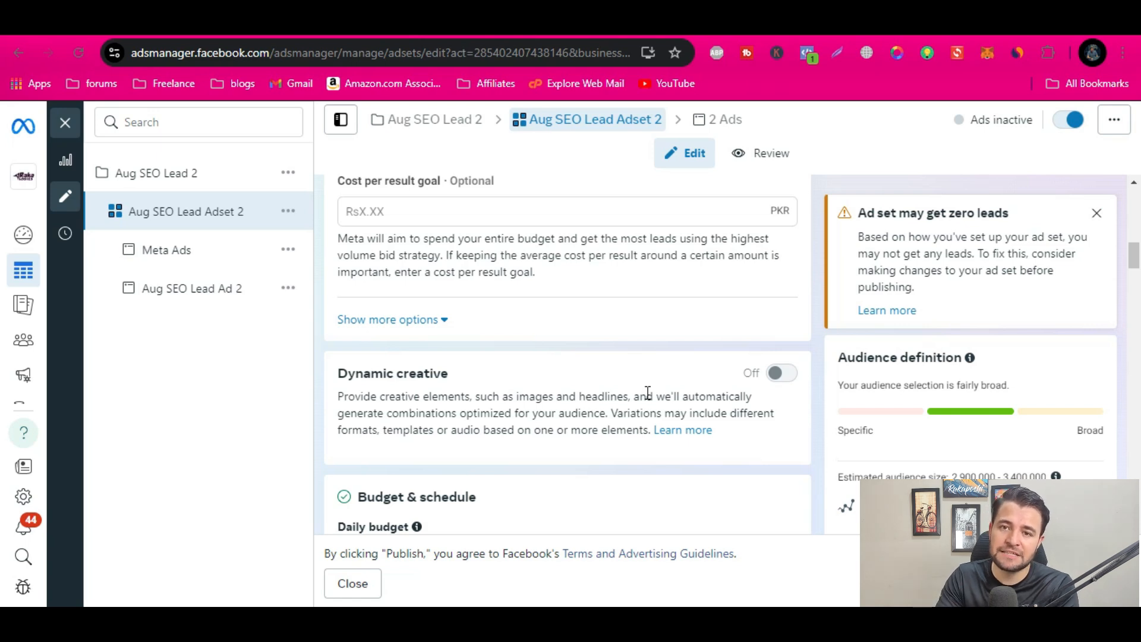
scroll(648, 393, down, 4)
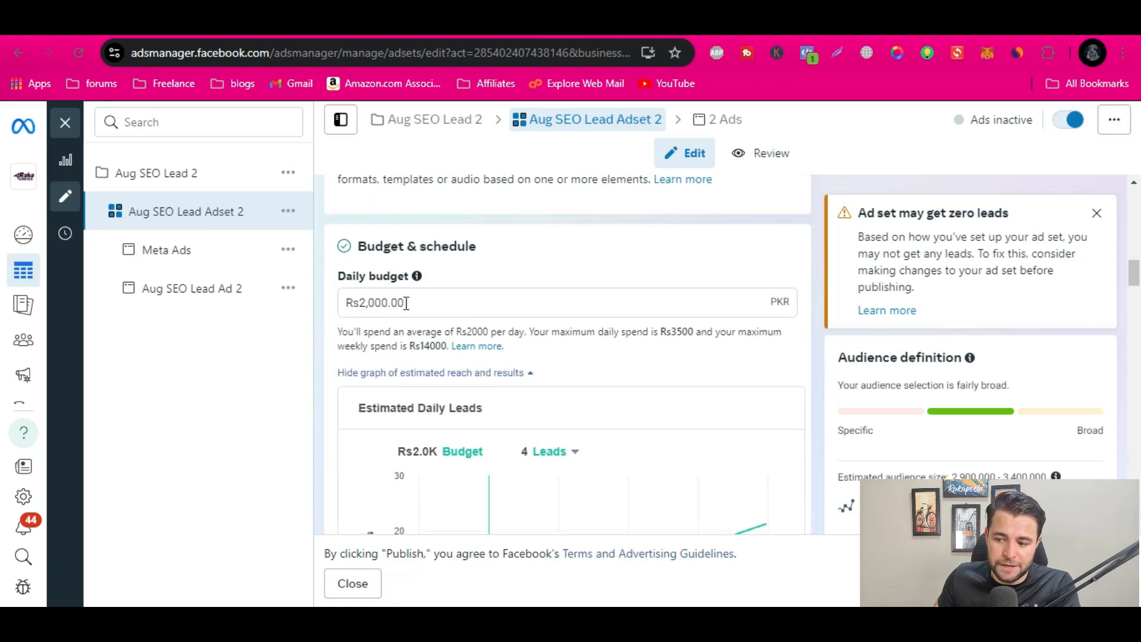
Step: Examine the ad set's saved audience, including its location, age, exclusions and matching criteria
scroll(471, 395, down, 5)
scroll(471, 395, down, 4)
scroll(470, 392, down, 10)
scroll(473, 387, up, 3)
scroll(464, 315, down, 3)
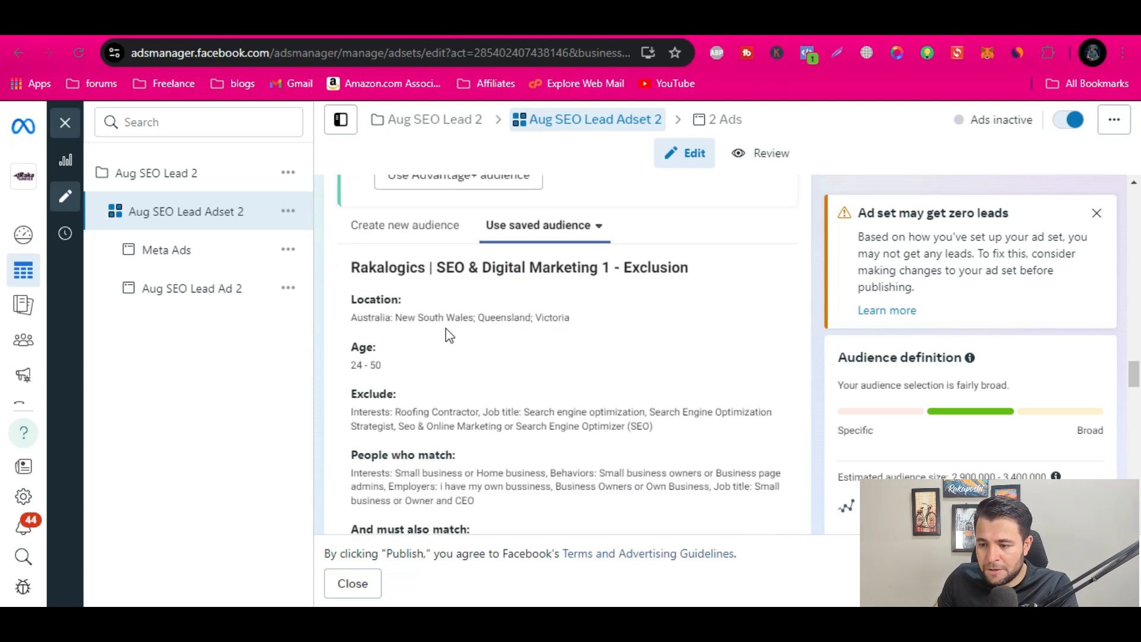
triple_click(354, 373)
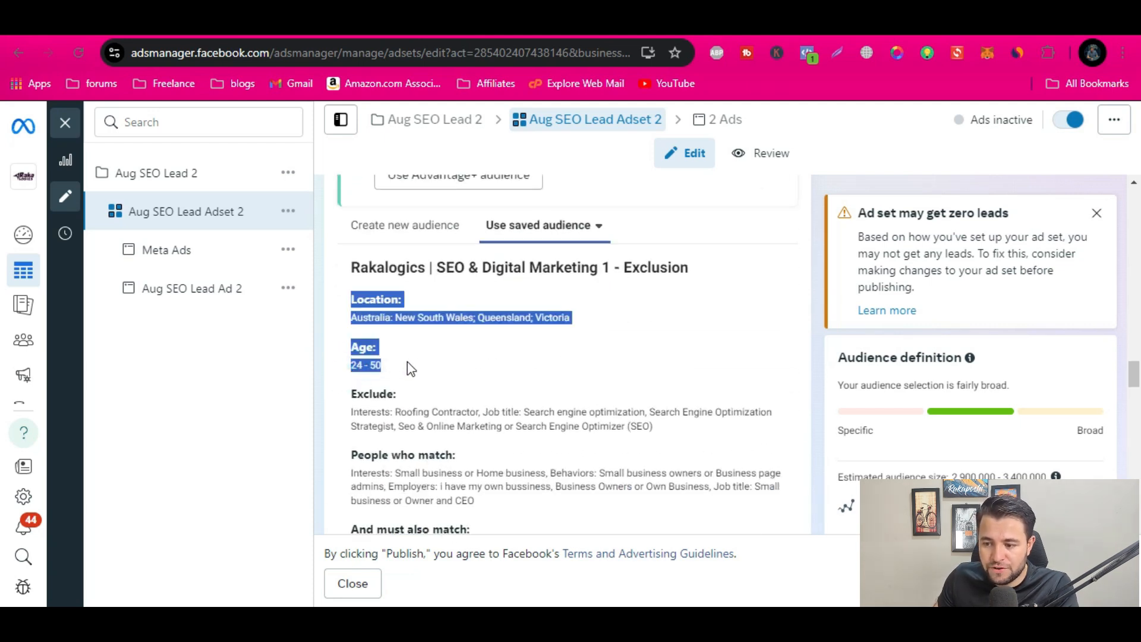
click(735, 223)
scroll(499, 387, down, 4)
scroll(475, 374, up, 1)
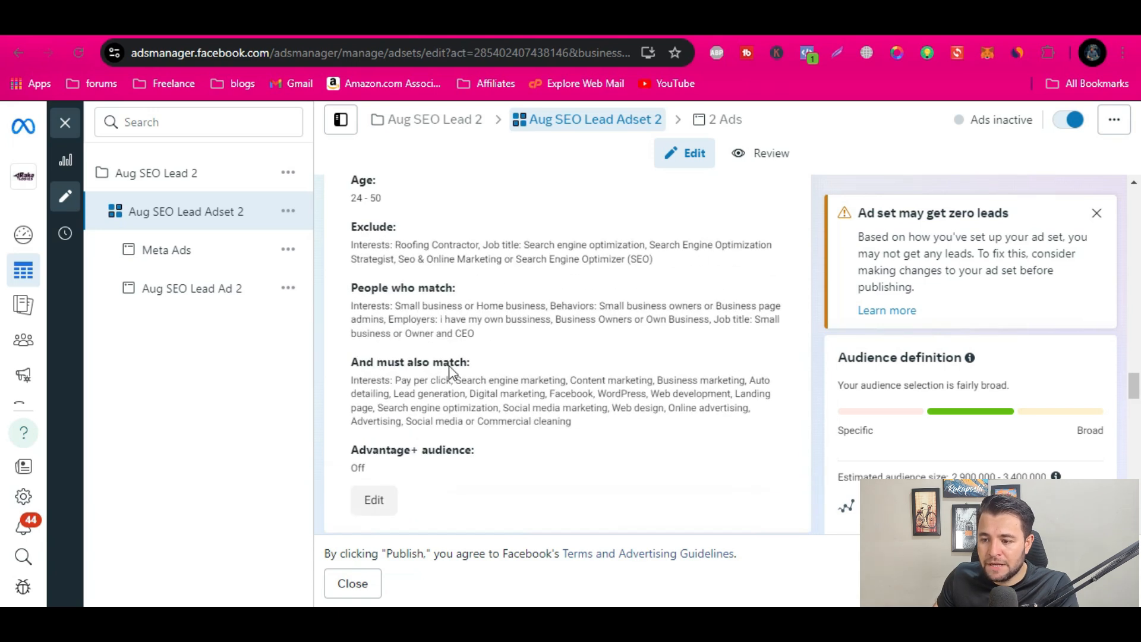
Step: Open the saved audience for editing and examine its locations, age range and gender settings
click(374, 499)
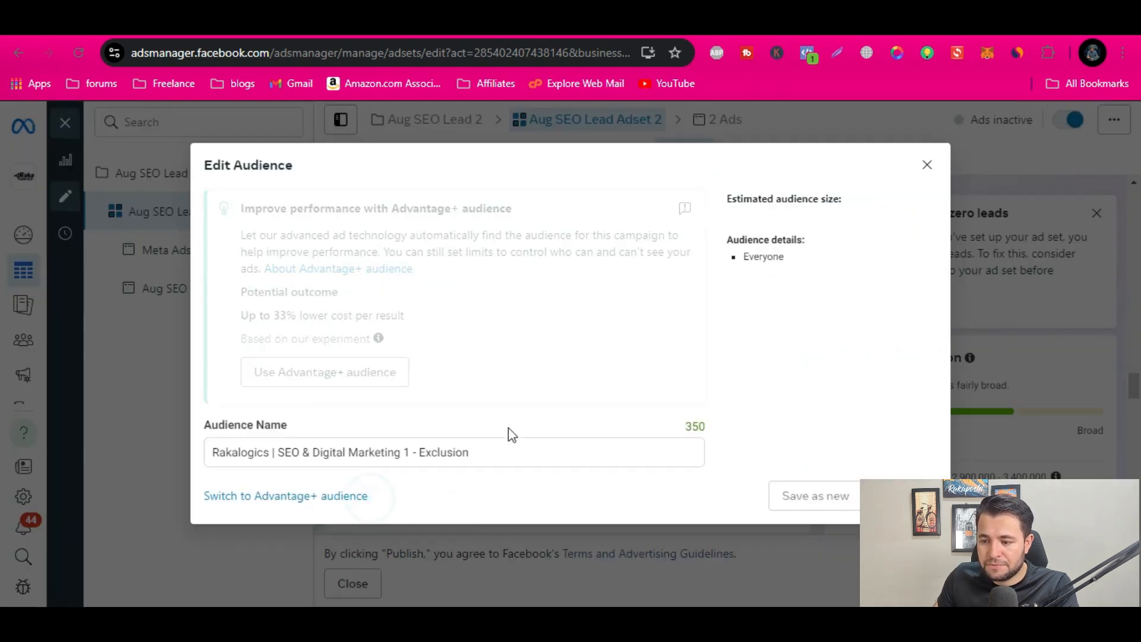
scroll(467, 324, down, 5)
scroll(467, 329, down, 1)
scroll(467, 328, up, 1)
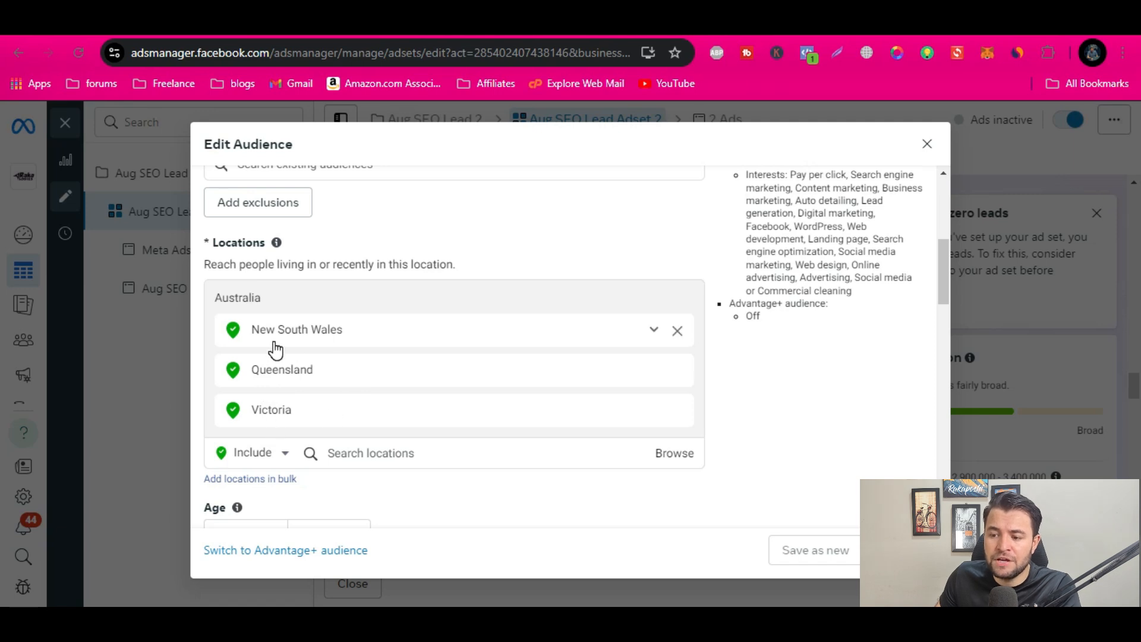
scroll(479, 436, down, 1)
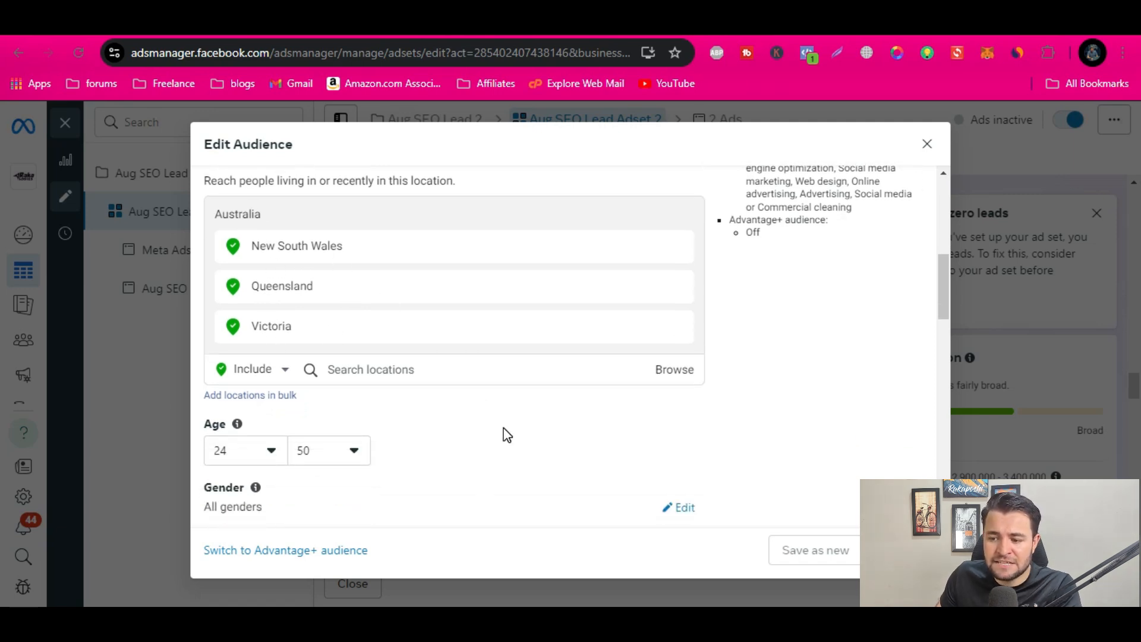
scroll(507, 435, down, 1)
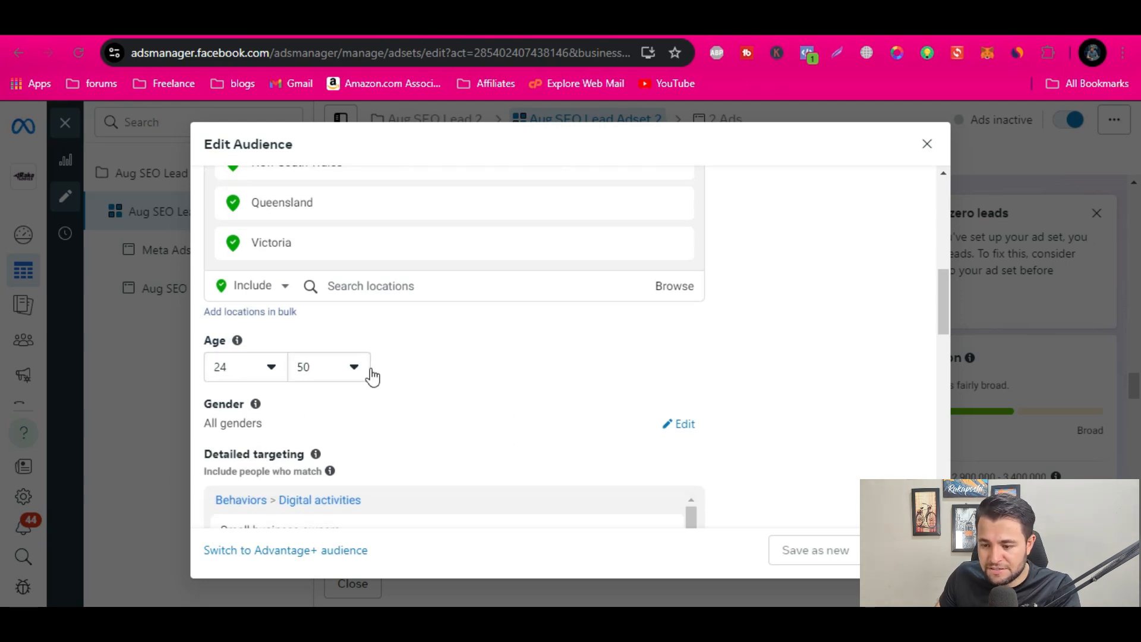
scroll(416, 384, down, 1)
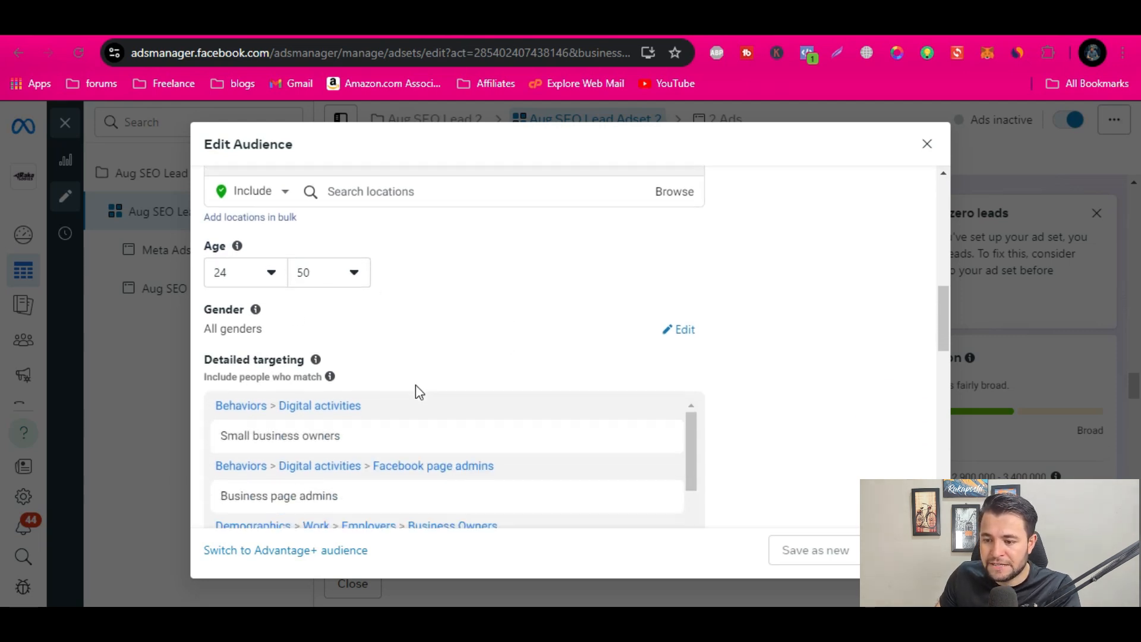
scroll(544, 330, down, 1)
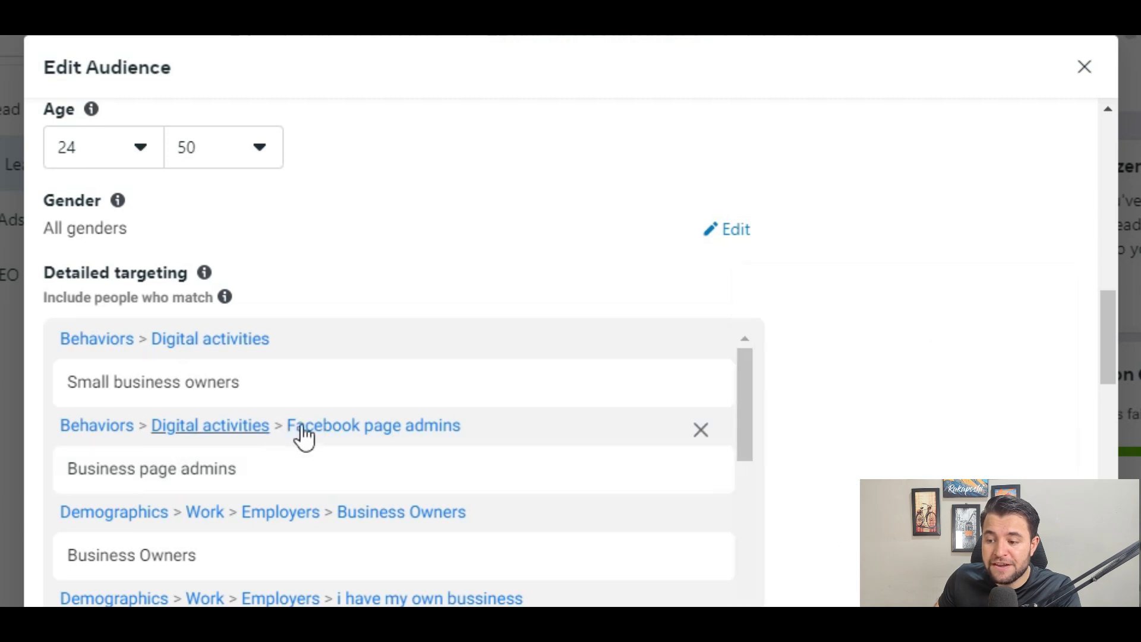
Step: Remove the Own Business employer from the audience's included detailed targeting
mouse_move(193, 467)
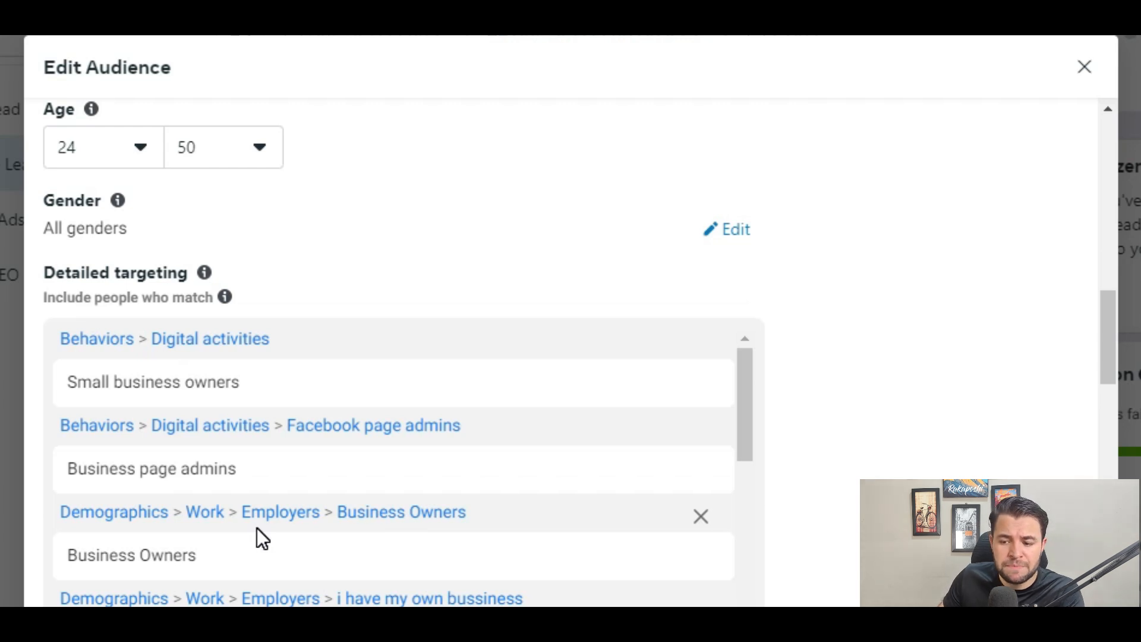
scroll(256, 527, down, 2)
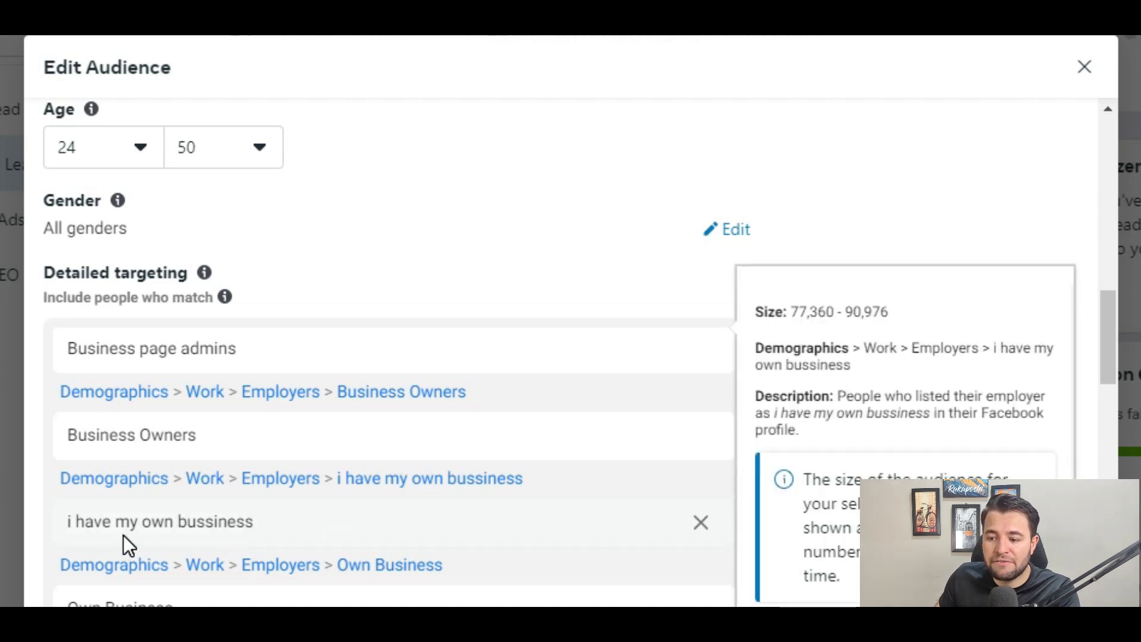
scroll(264, 528, down, 2)
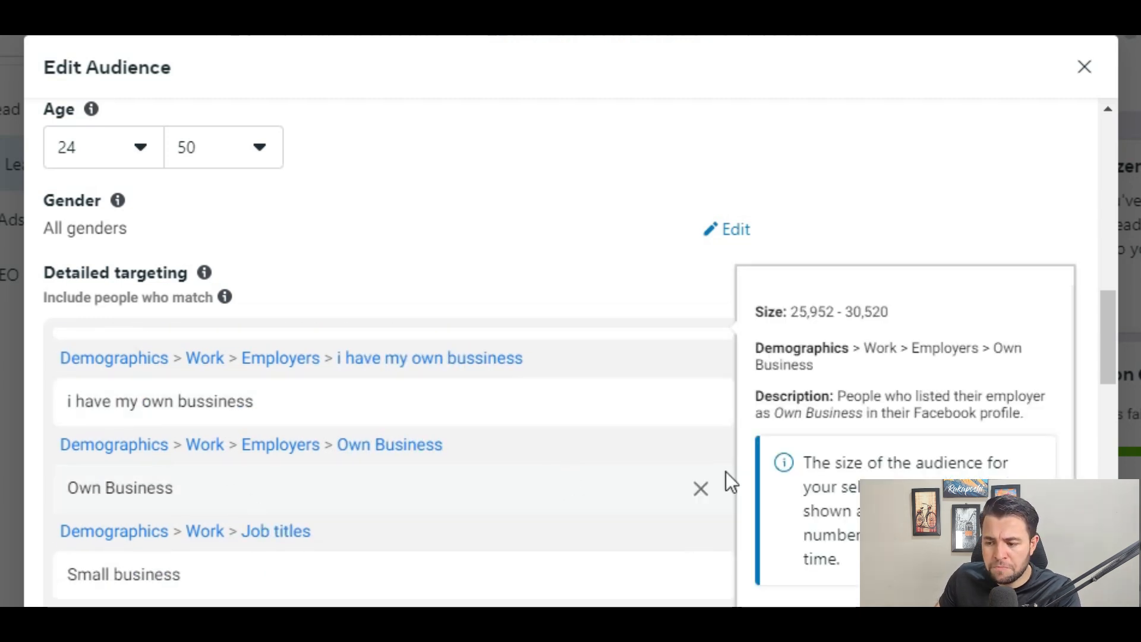
click(701, 489)
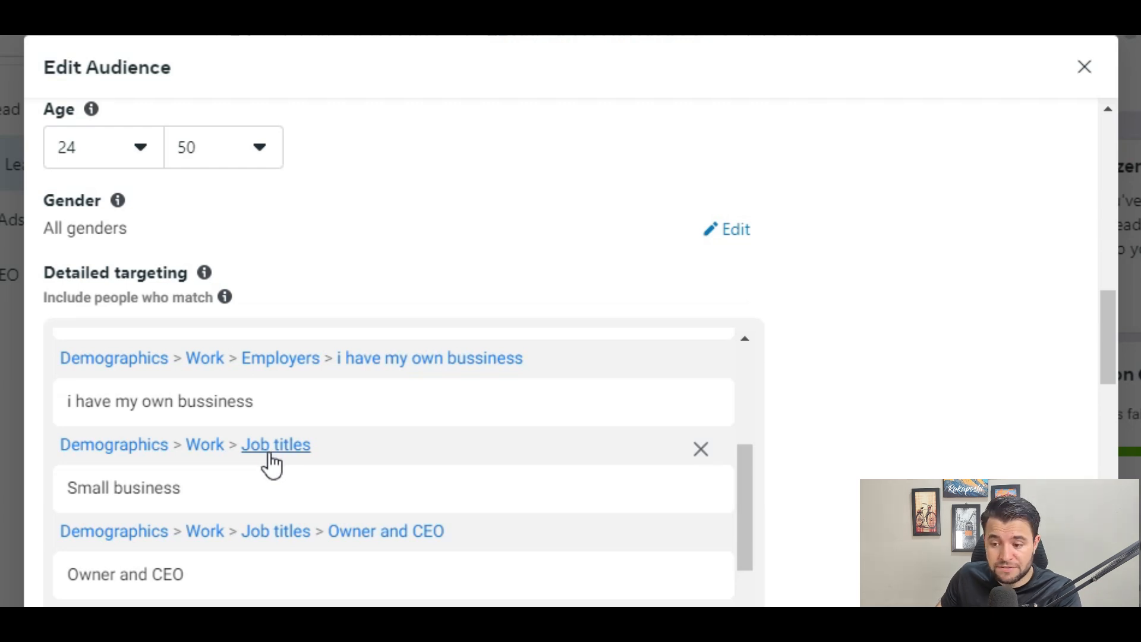
Step: Examine the remaining job titles and business interests in the included detailed targeting
scroll(276, 502, down, 2)
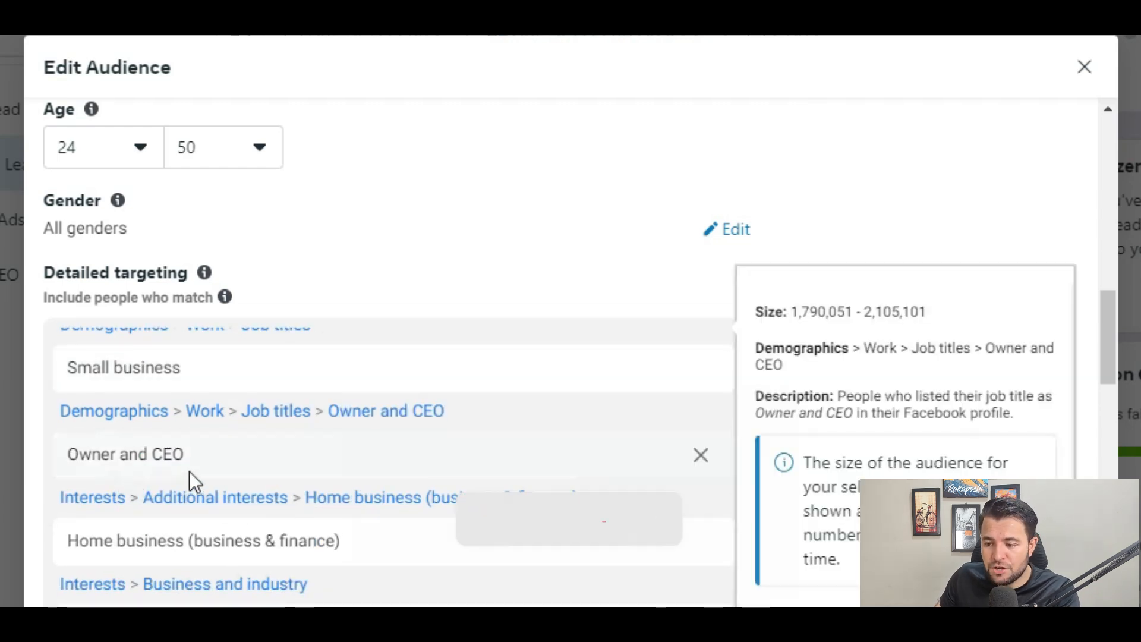
scroll(256, 474, down, 3)
scroll(323, 397, up, 2)
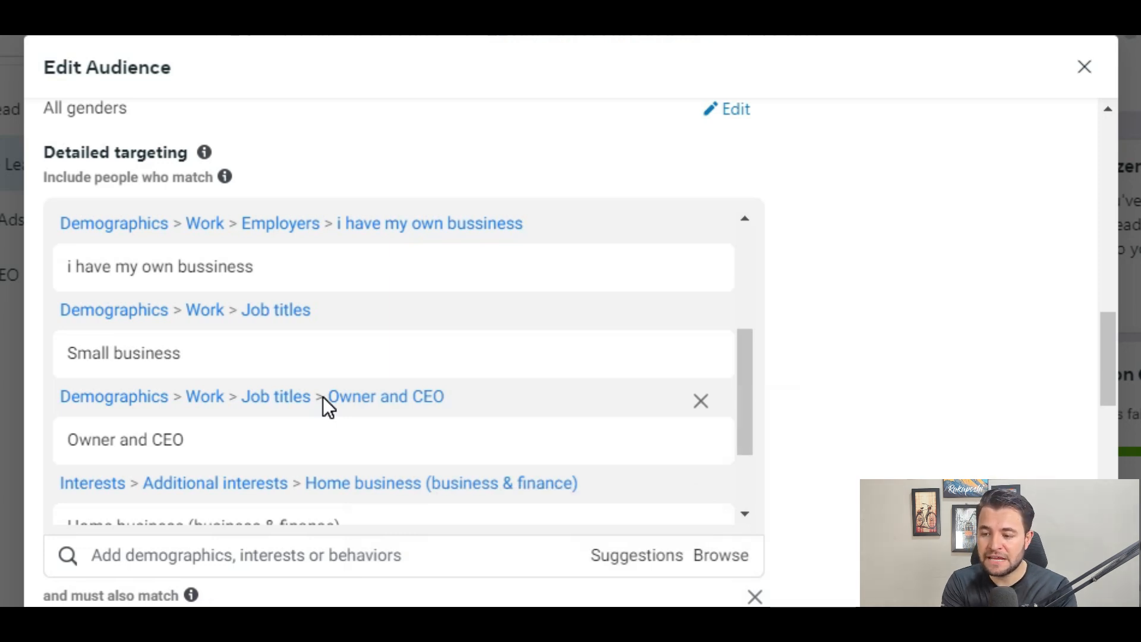
Step: Examine the interests in the "and must also match" group, from Auto detailing through Web development
scroll(242, 416, down, 6)
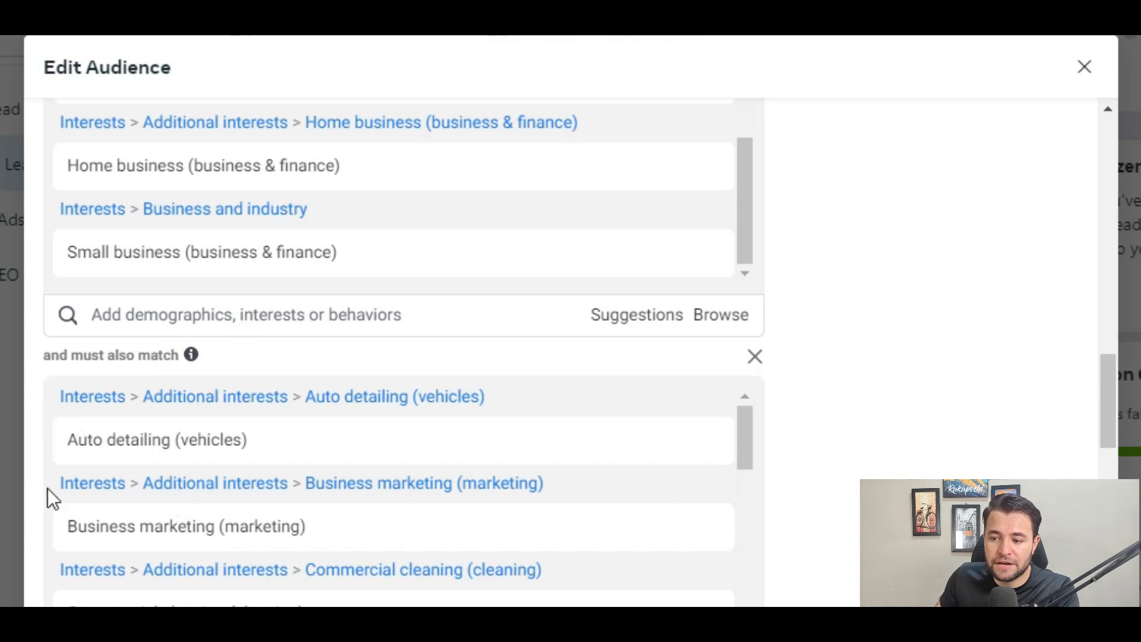
mouse_move(68, 451)
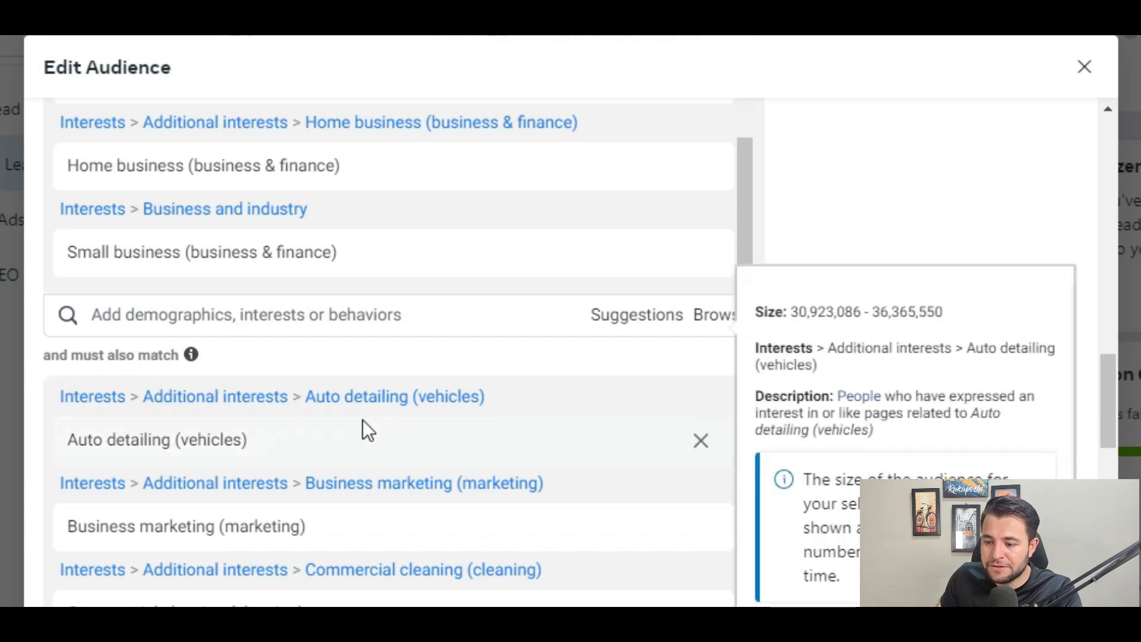
mouse_move(94, 537)
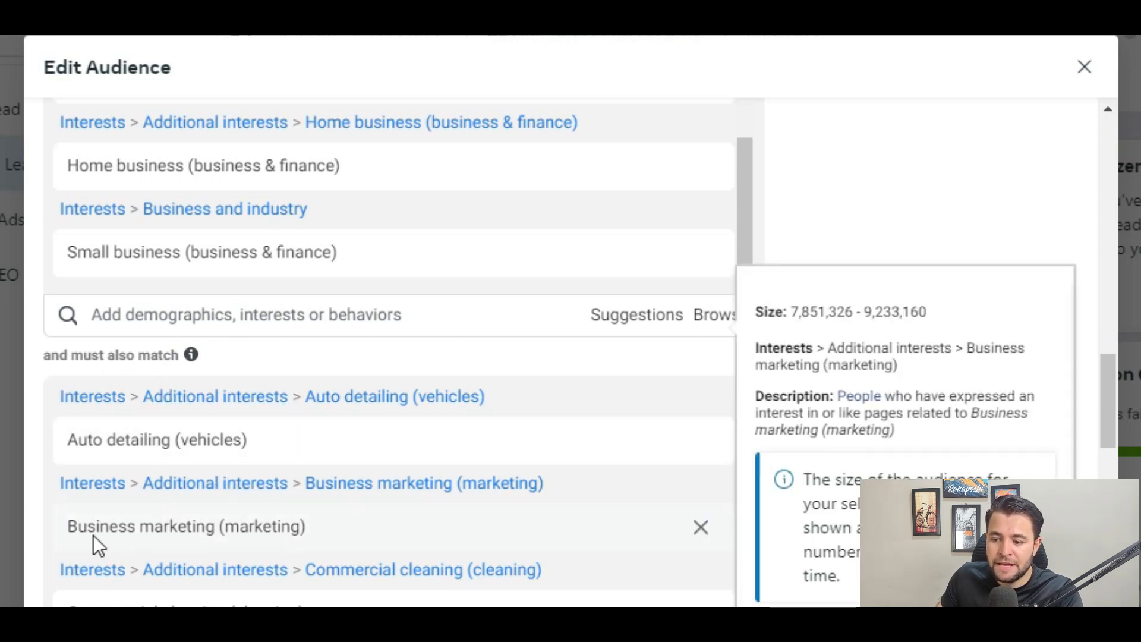
scroll(178, 531, down, 2)
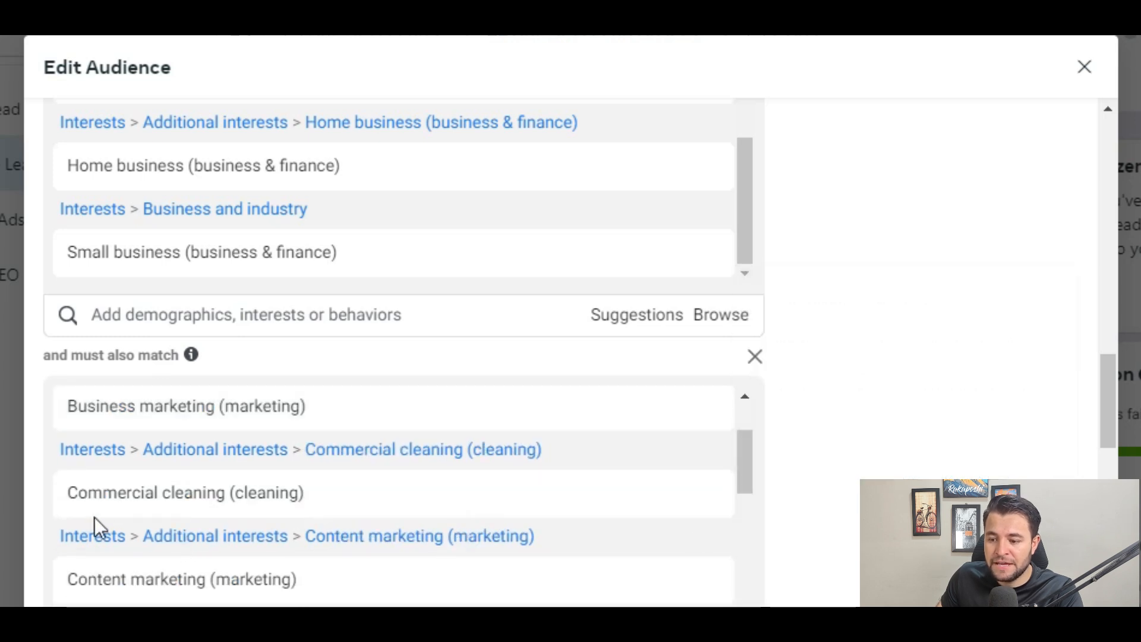
mouse_move(211, 498)
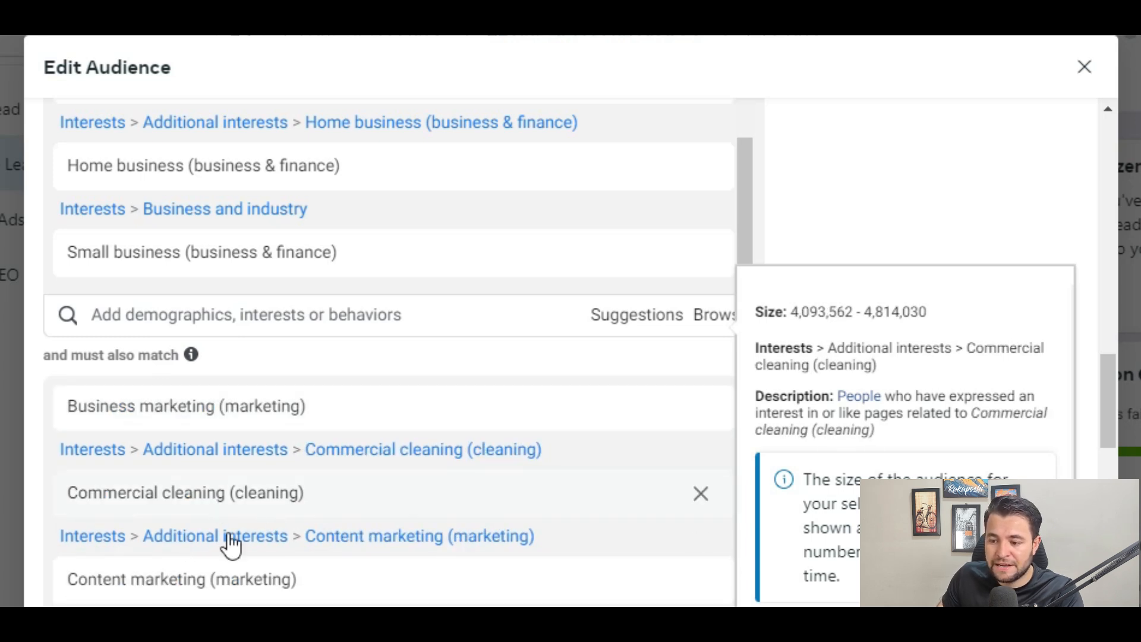
scroll(224, 542, down, 2)
mouse_move(230, 543)
scroll(229, 543, down, 2)
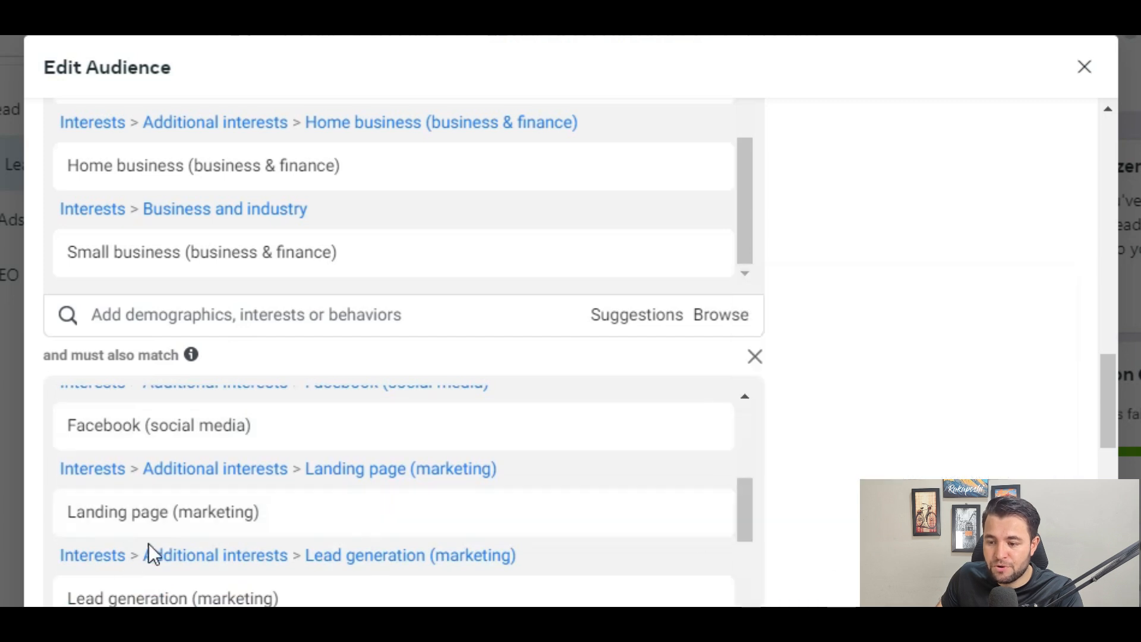
scroll(255, 540, down, 2)
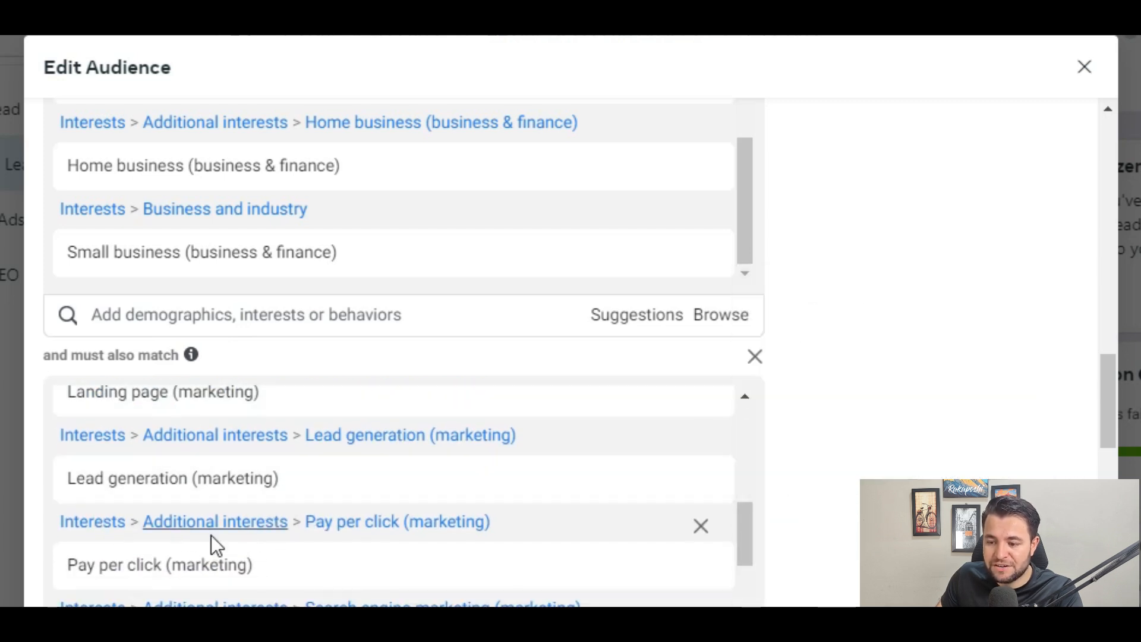
scroll(214, 543, down, 2)
mouse_move(288, 538)
scroll(287, 536, down, 2)
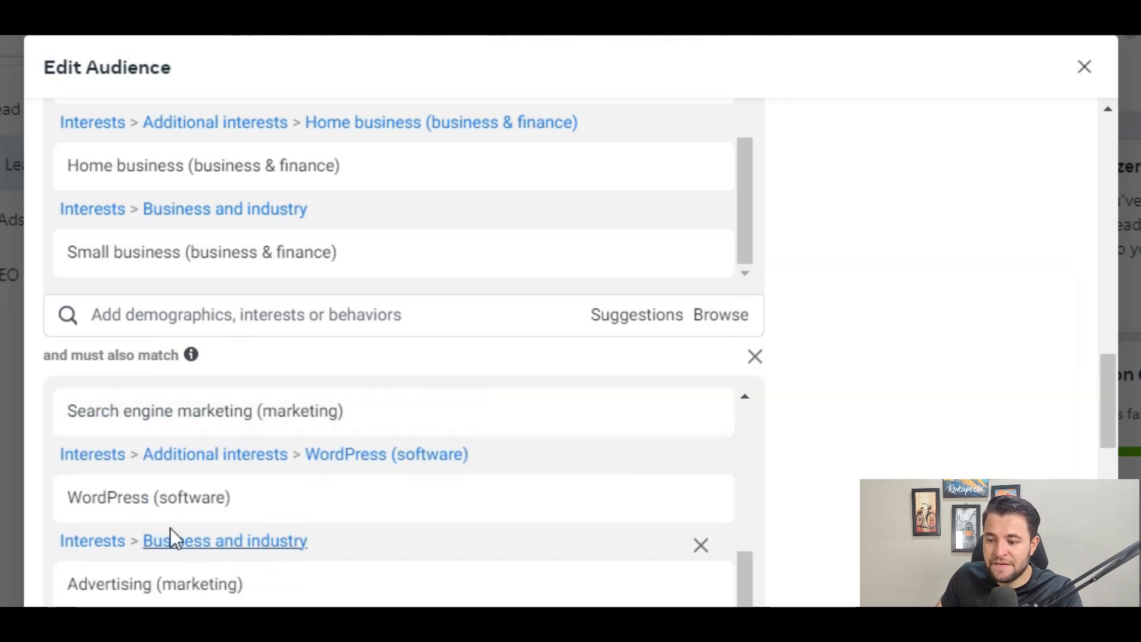
scroll(181, 517, down, 2)
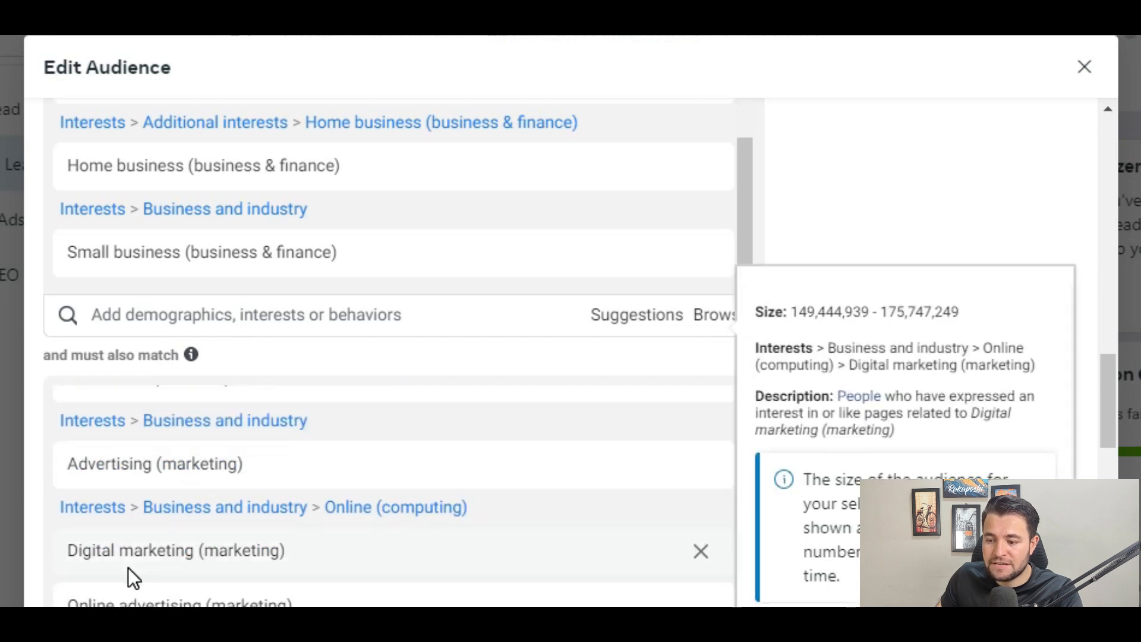
scroll(127, 571, down, 2)
mouse_move(158, 552)
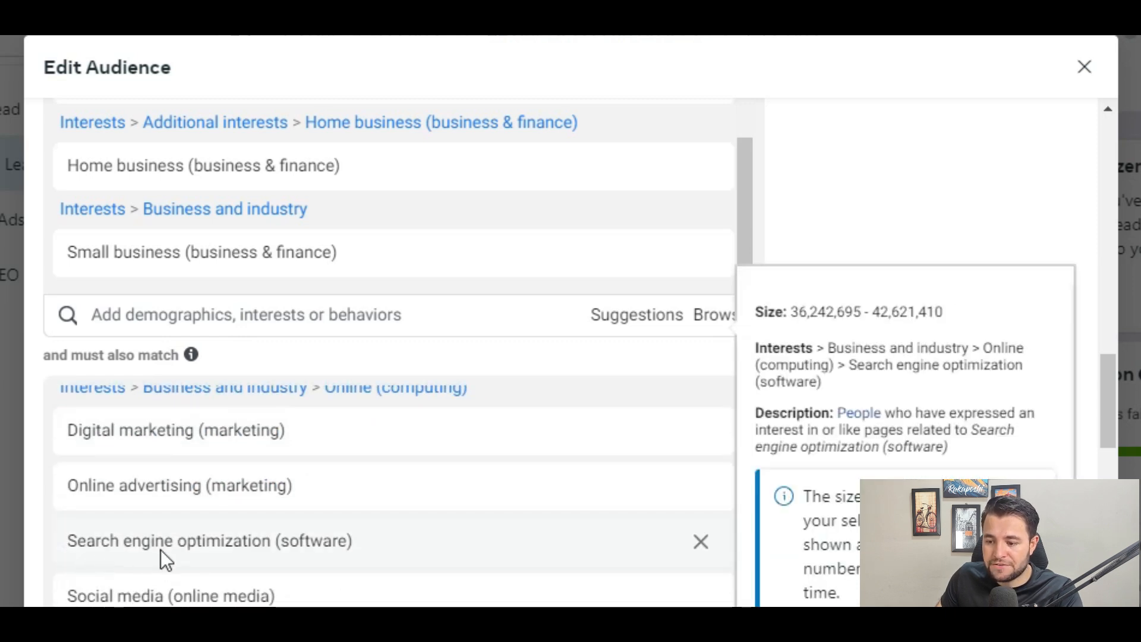
scroll(131, 583, down, 2)
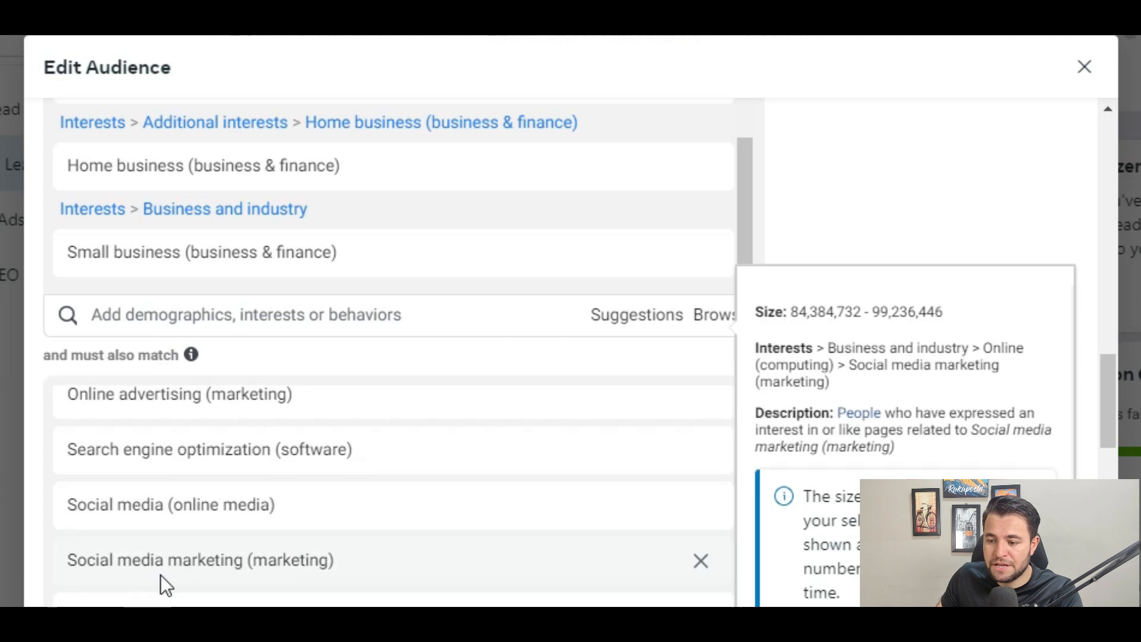
scroll(172, 571, down, 2)
mouse_move(355, 499)
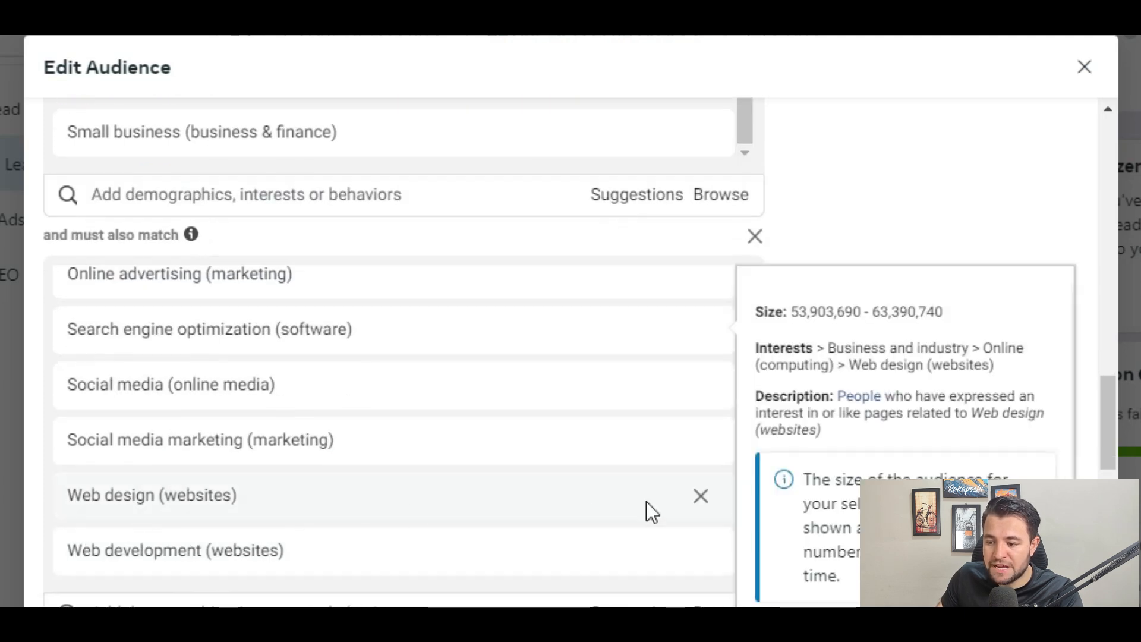
Step: Remove the Web design, Social media (online media) and Web development interests from the "and must also match" group
click(700, 491)
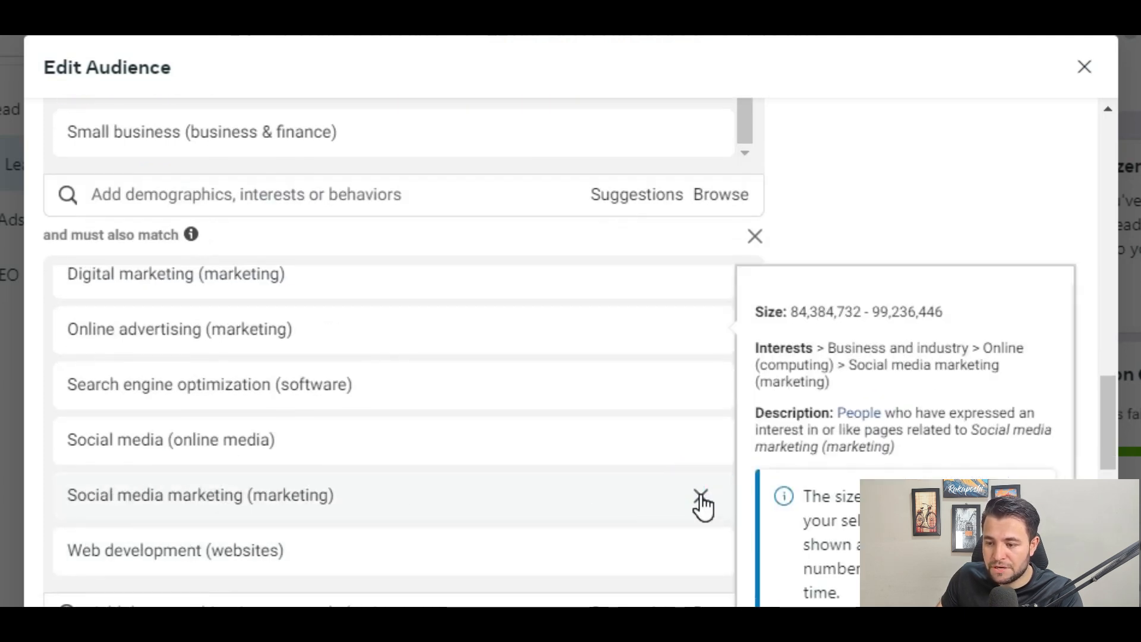
click(701, 442)
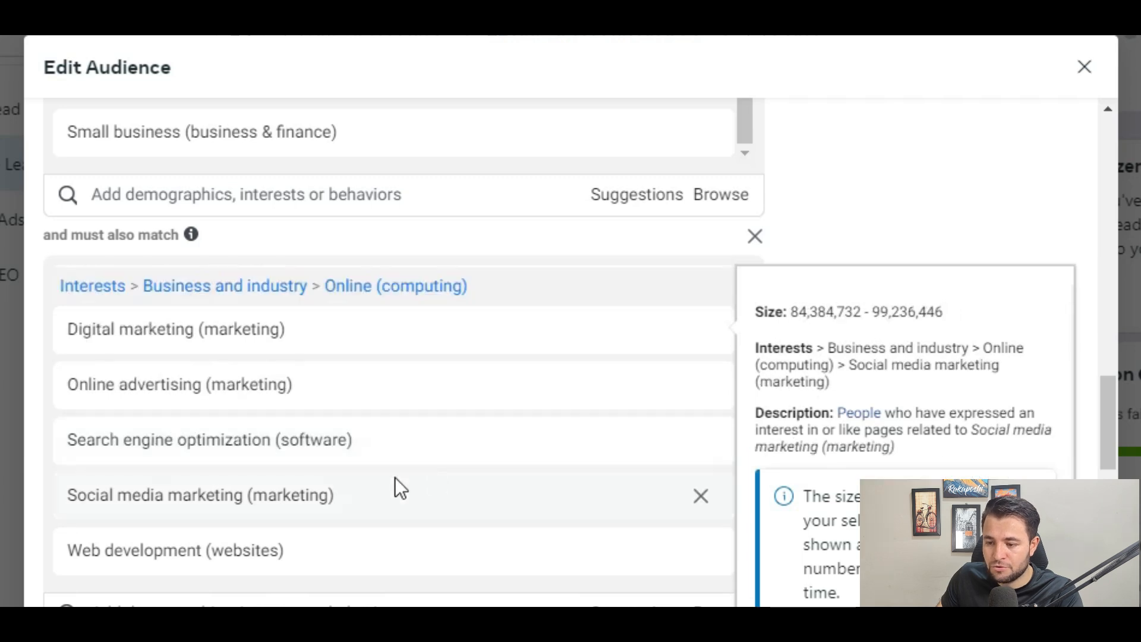
scroll(227, 507, down, 2)
mouse_move(170, 444)
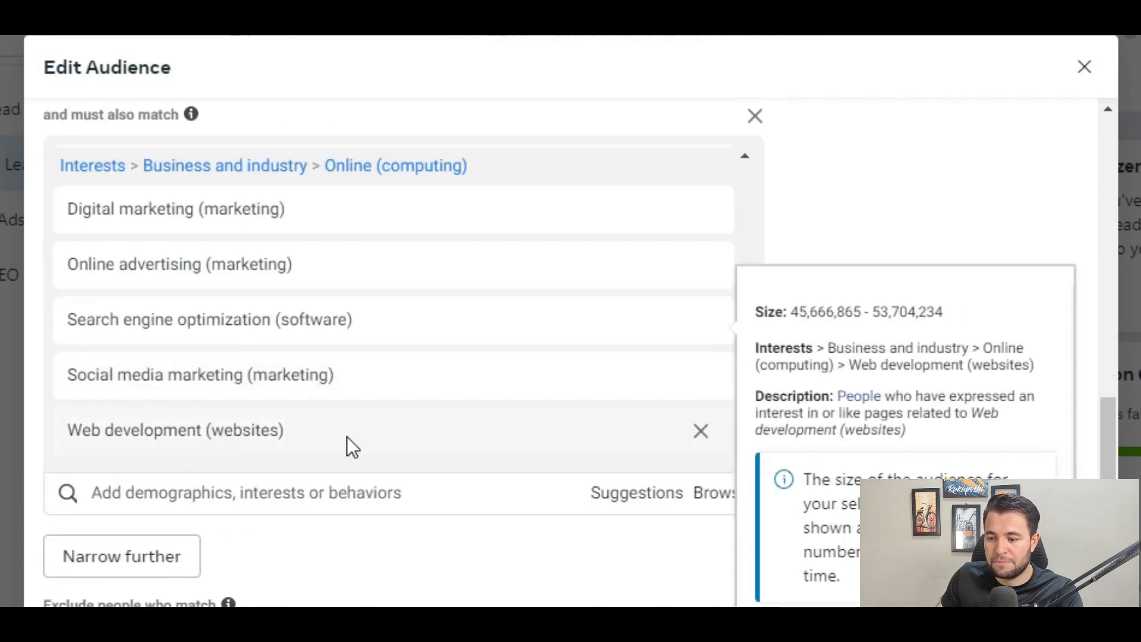
click(704, 436)
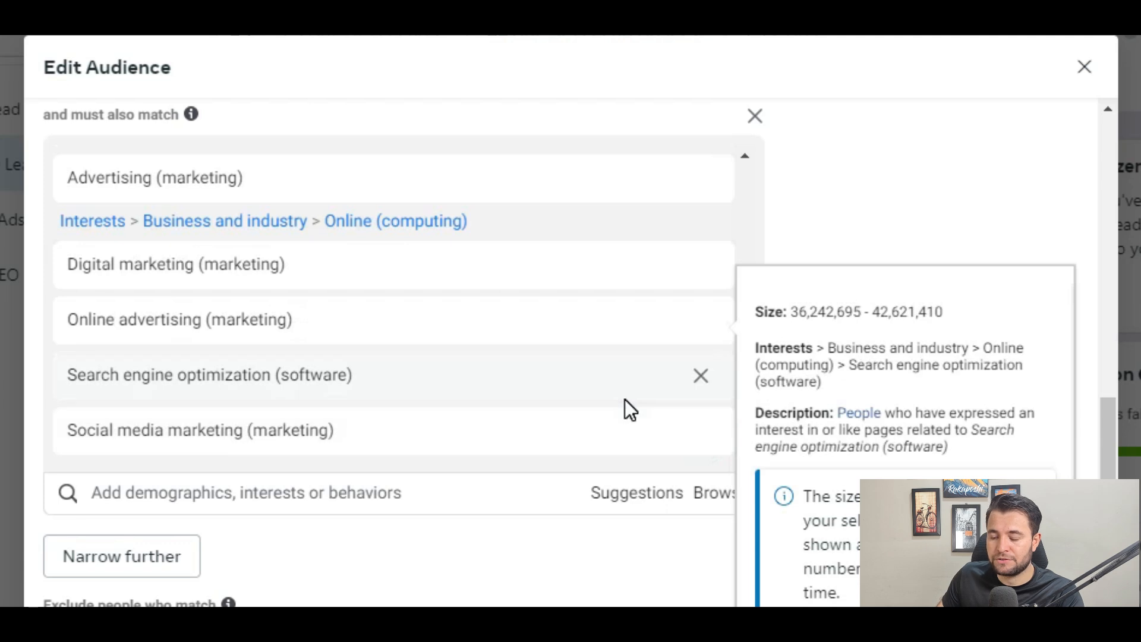
Step: Examine the remaining interests in the "and must also match" group, from Auto detailing through Social media marketing
scroll(625, 399, up, 5)
scroll(615, 397, down, 3)
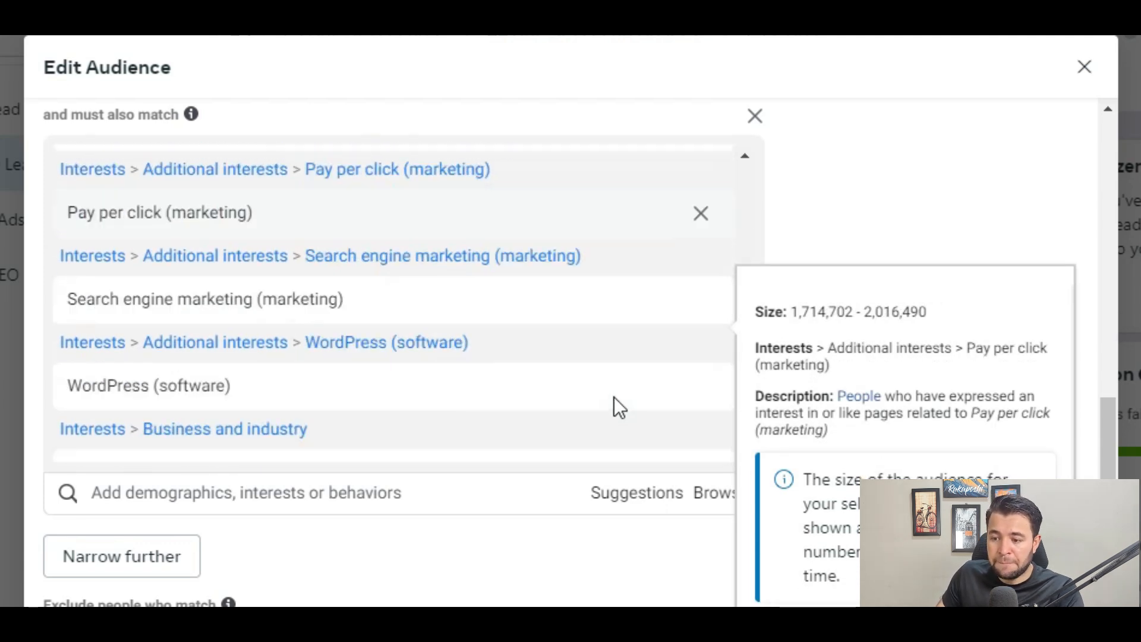
scroll(615, 397, down, 2)
scroll(615, 397, up, 5)
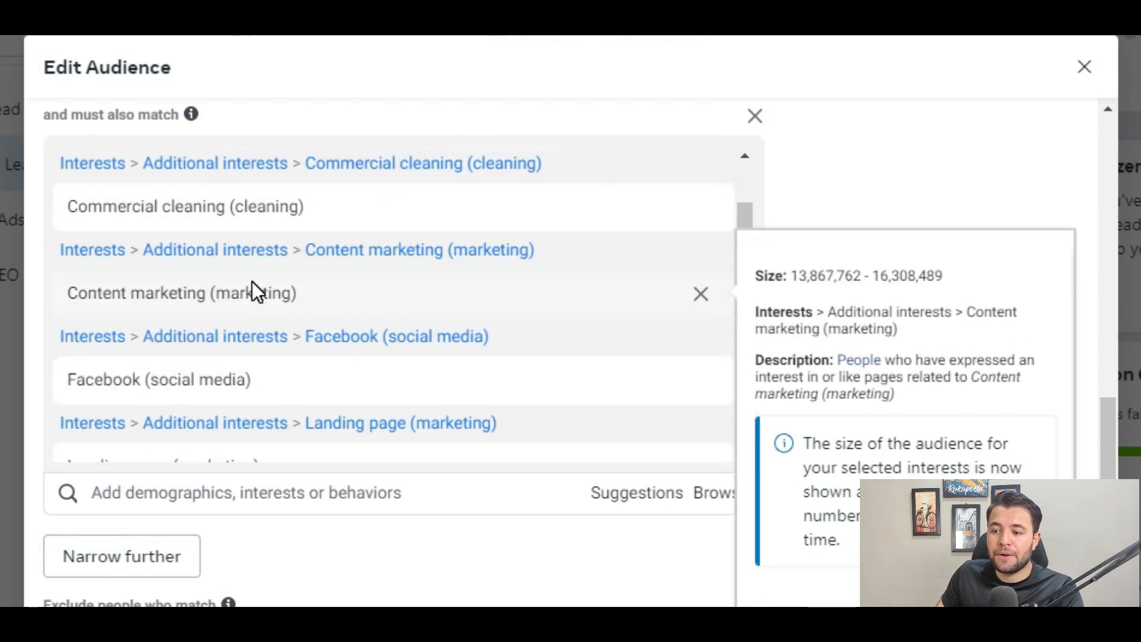
scroll(208, 273, up, 2)
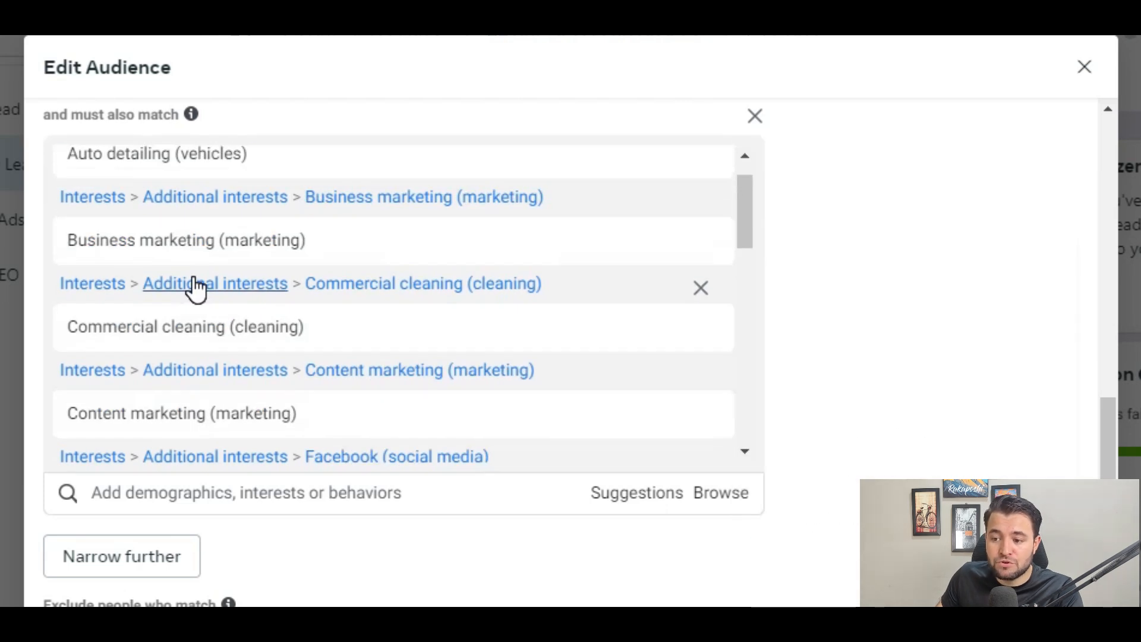
mouse_move(202, 264)
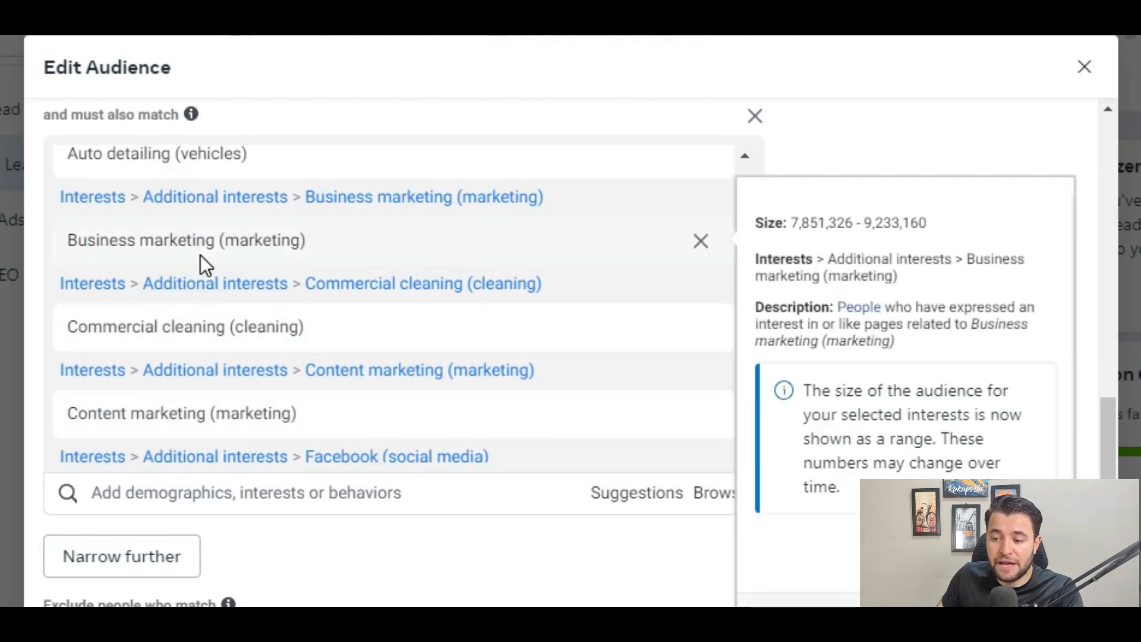
scroll(205, 297, down, 10)
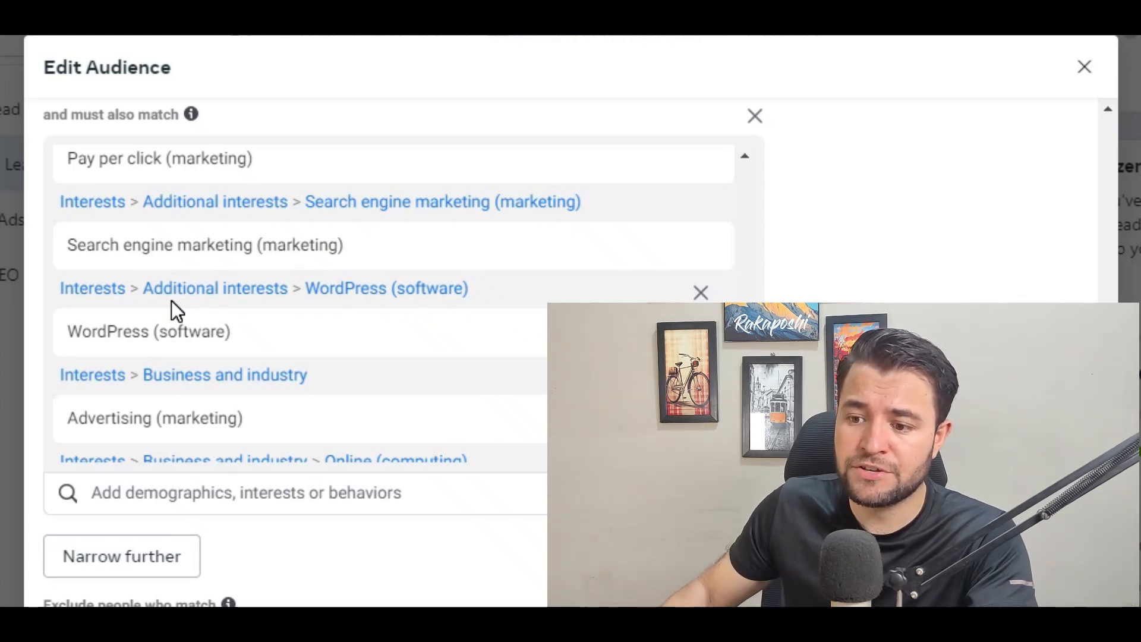
scroll(179, 301, up, 4)
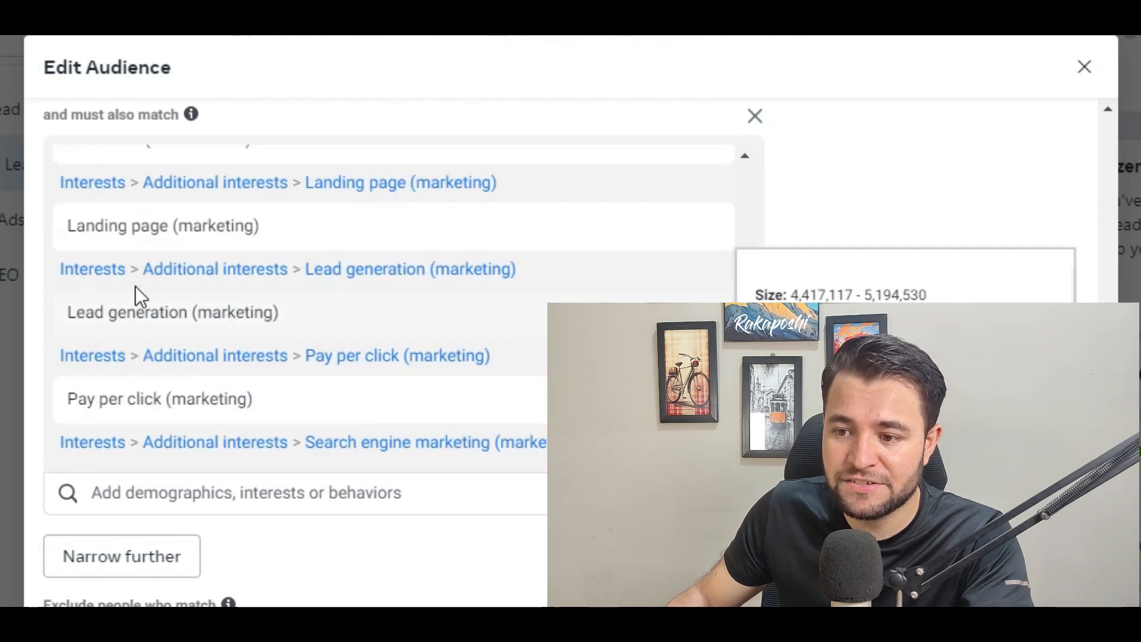
scroll(181, 291, up, 5)
scroll(194, 238, up, 1)
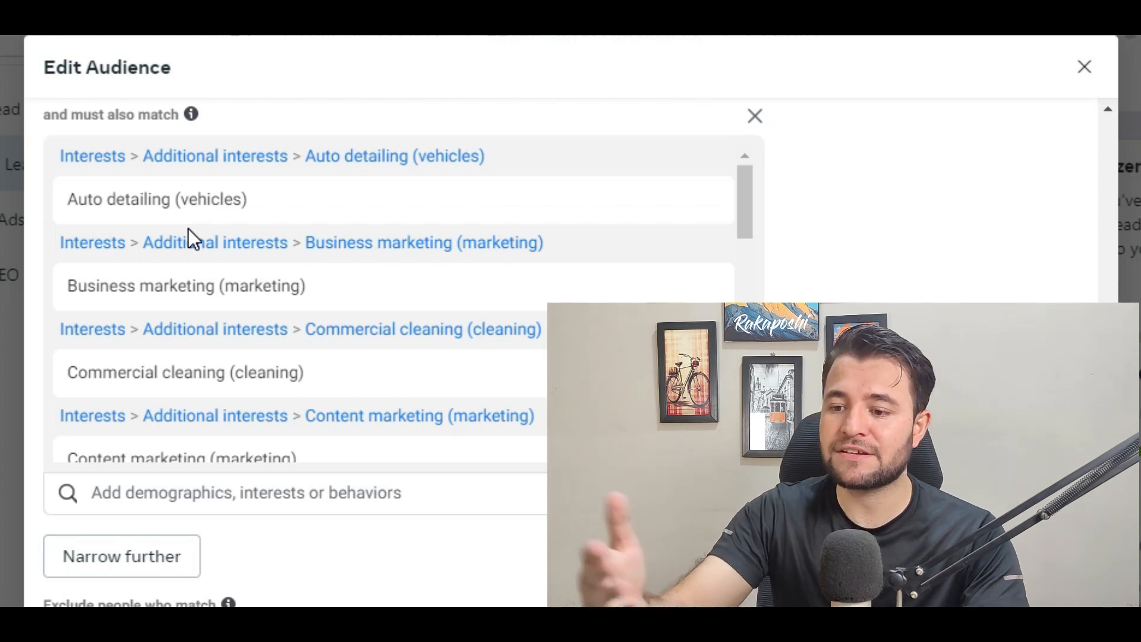
scroll(188, 228, down, 5)
scroll(187, 228, down, 8)
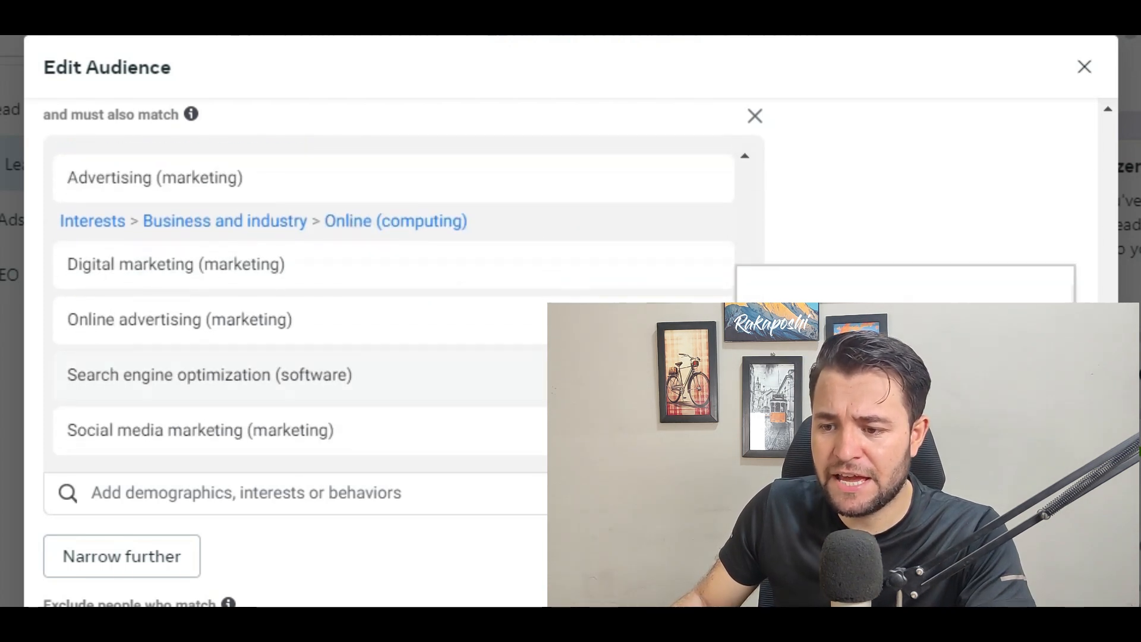
Step: Check the excluded SEO job titles and Roofing Contractor interest, and save the changes to the audience
scroll(188, 228, down, 8)
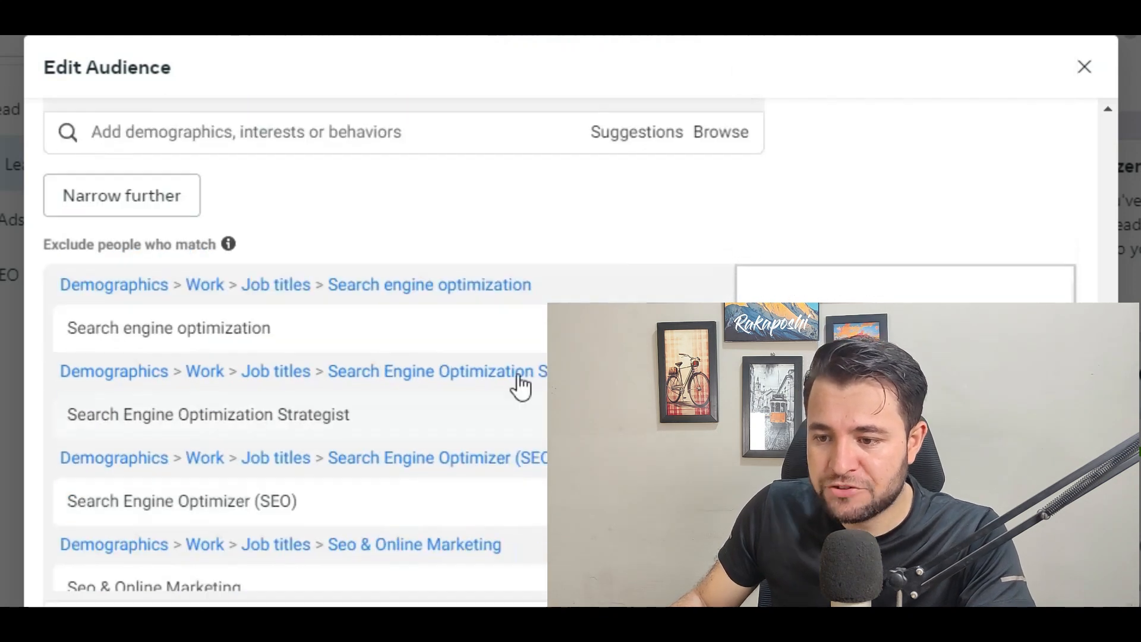
scroll(145, 350, up, 2)
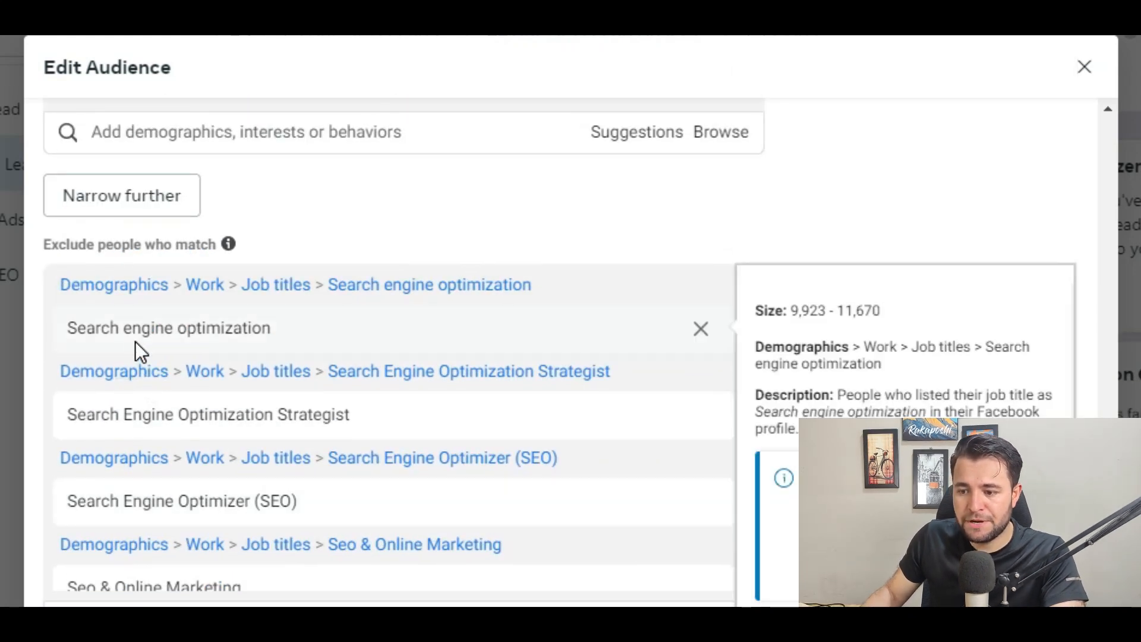
scroll(224, 458, down, 2)
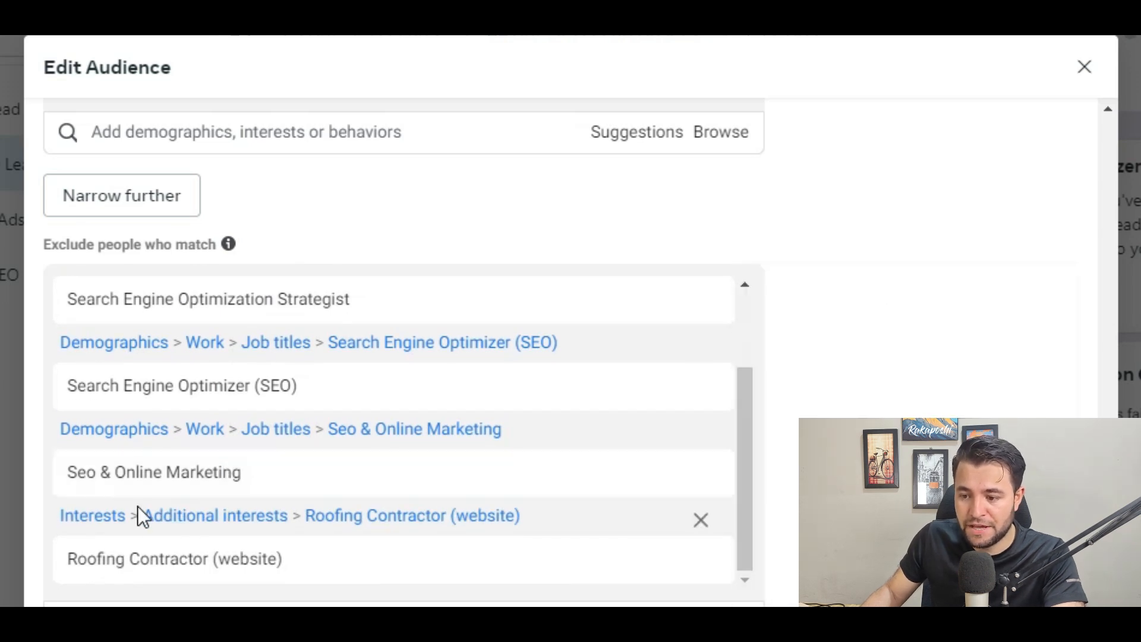
mouse_move(232, 451)
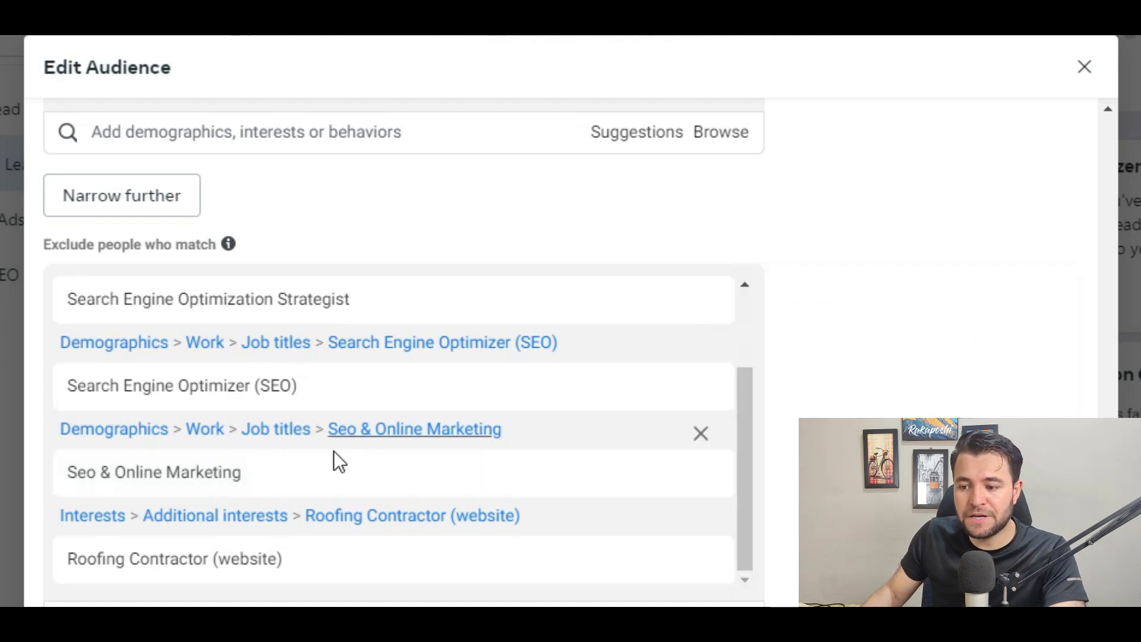
mouse_move(189, 395)
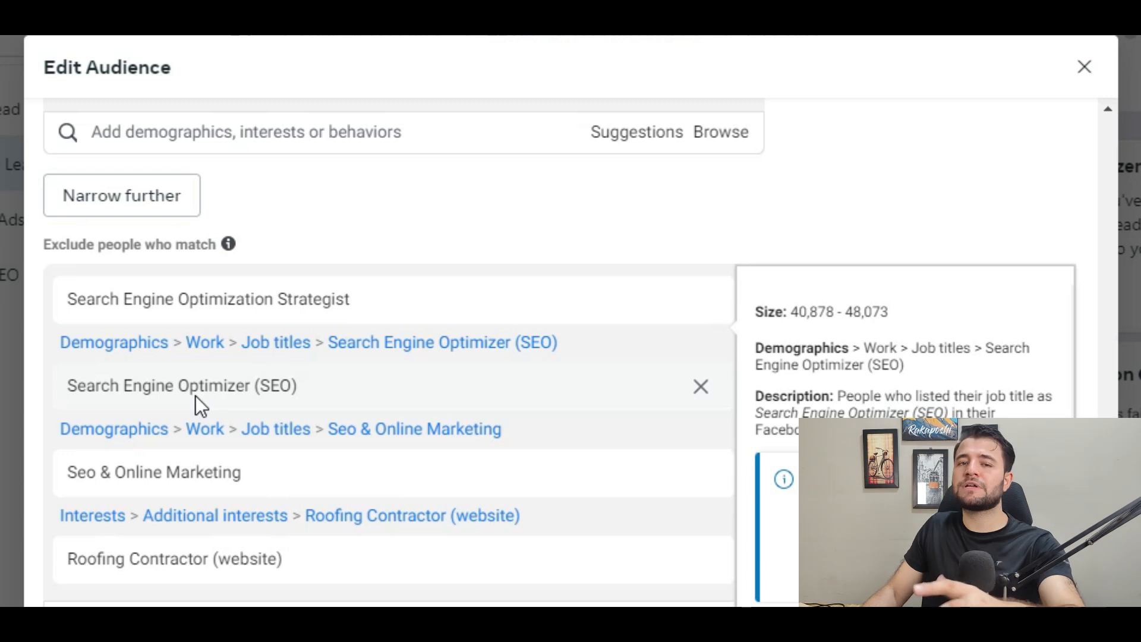
scroll(238, 410, down, 1)
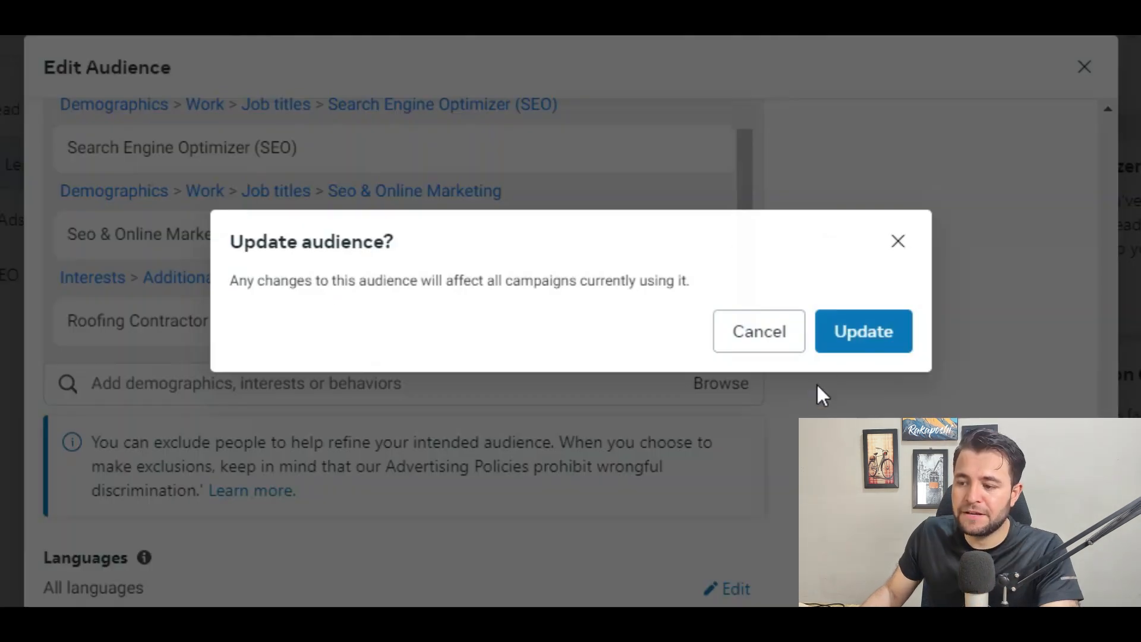
click(856, 336)
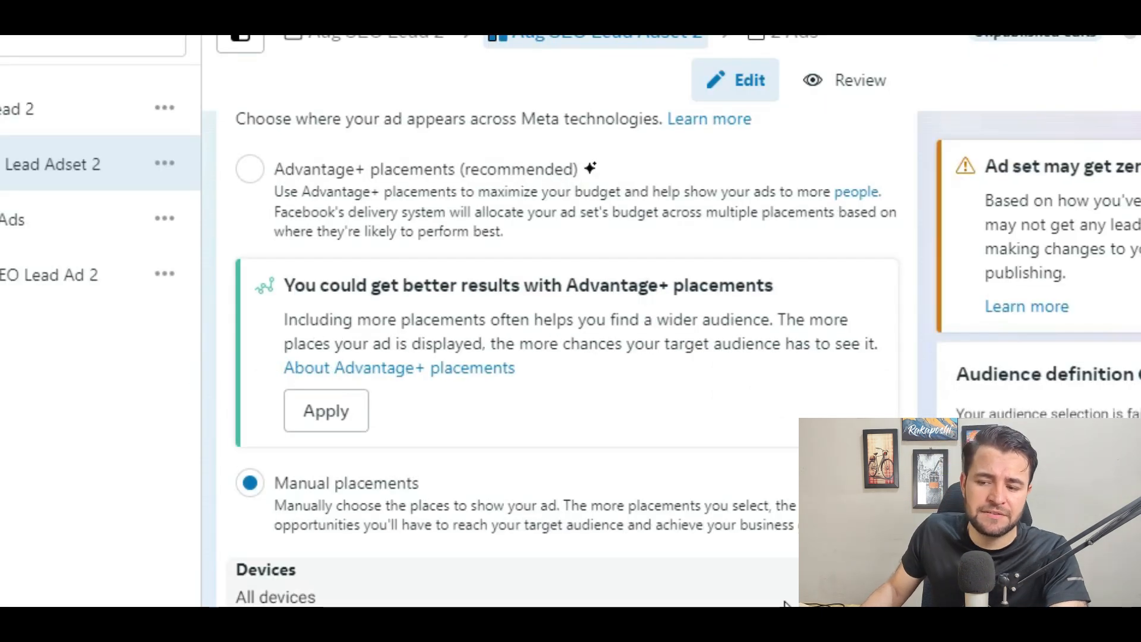
Step: Examine the ad set's audience summary and its manual placements, from platforms through Feeds and Stories and Reels
scroll(785, 595, up, 5)
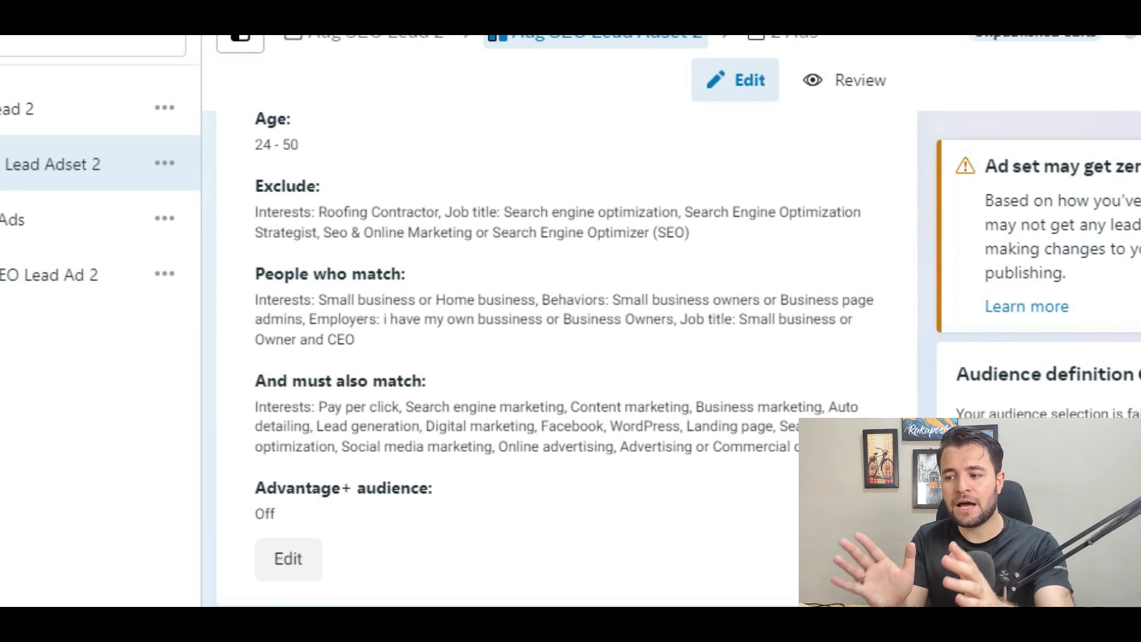
scroll(760, 503, down, 5)
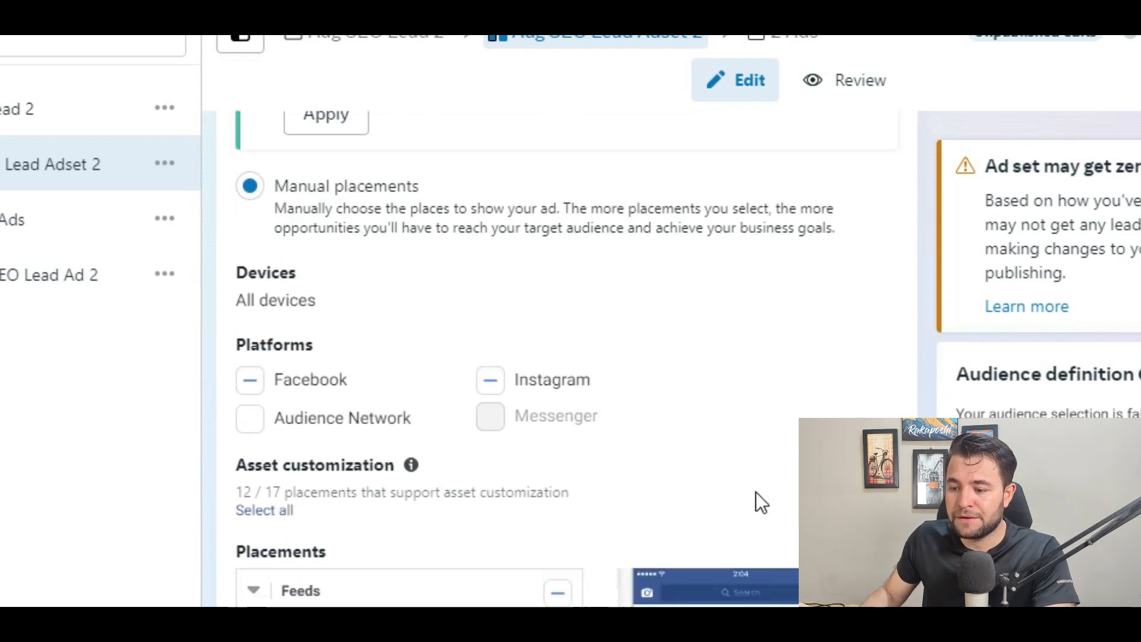
scroll(663, 502, down, 6)
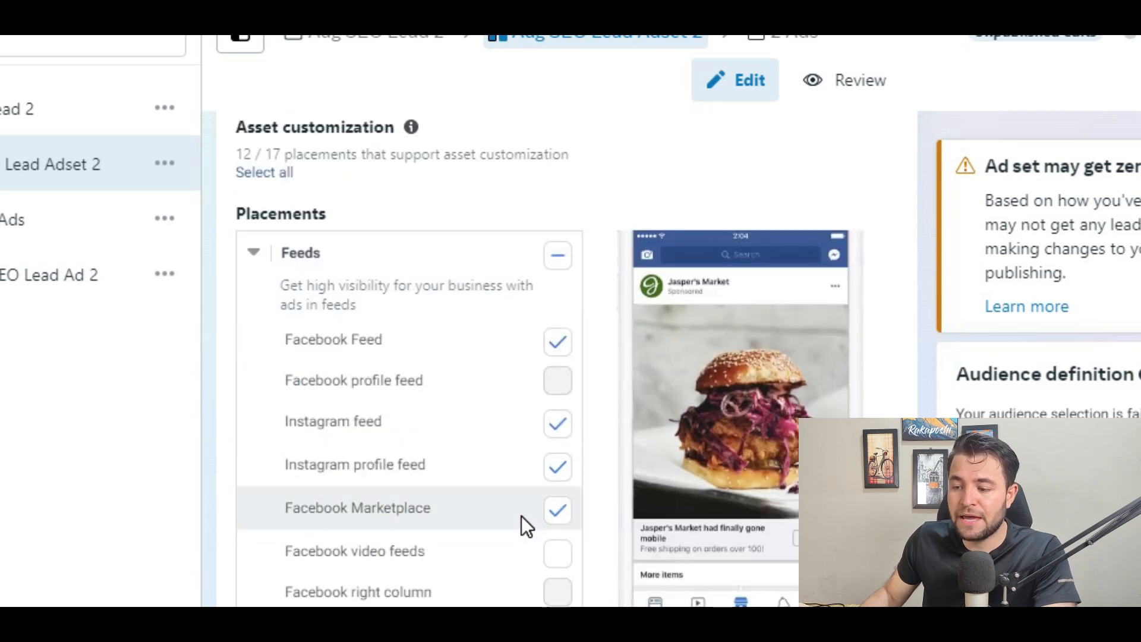
scroll(521, 516, down, 2)
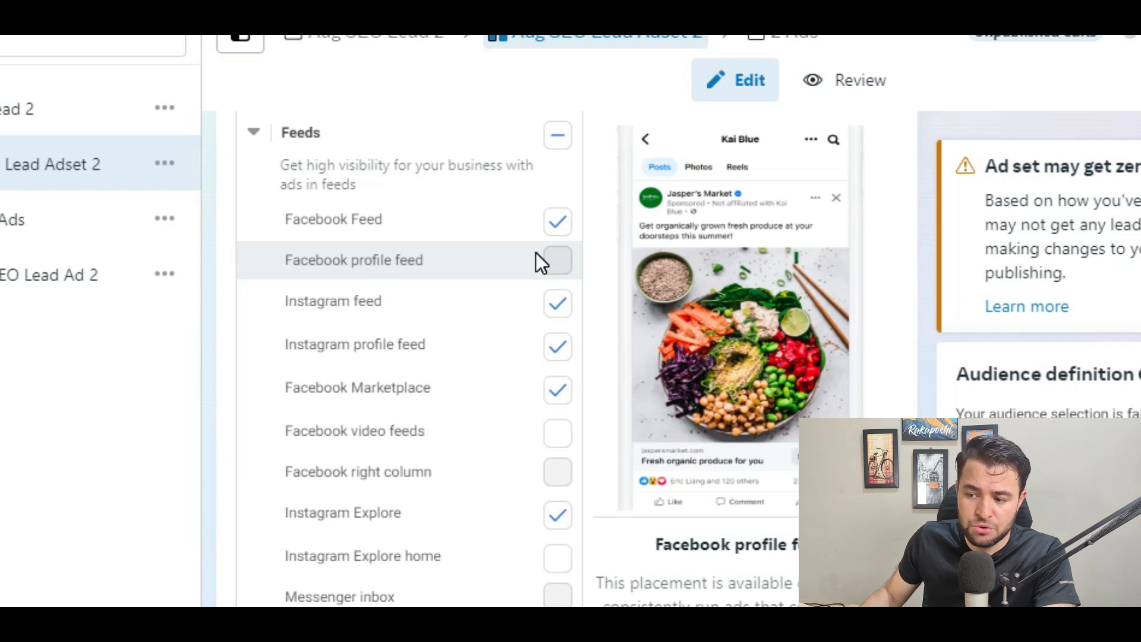
scroll(536, 498, down, 2)
scroll(536, 518, down, 4)
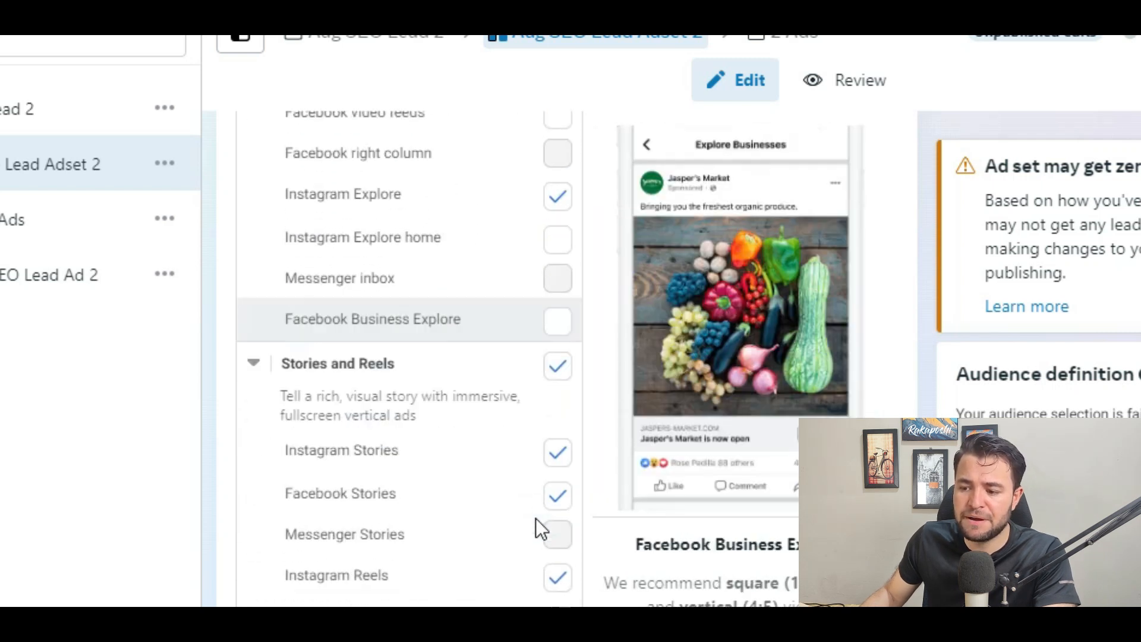
Step: Open the Meta Ads ad and examine its identity, format and media for each placement group
scroll(536, 518, up, 6)
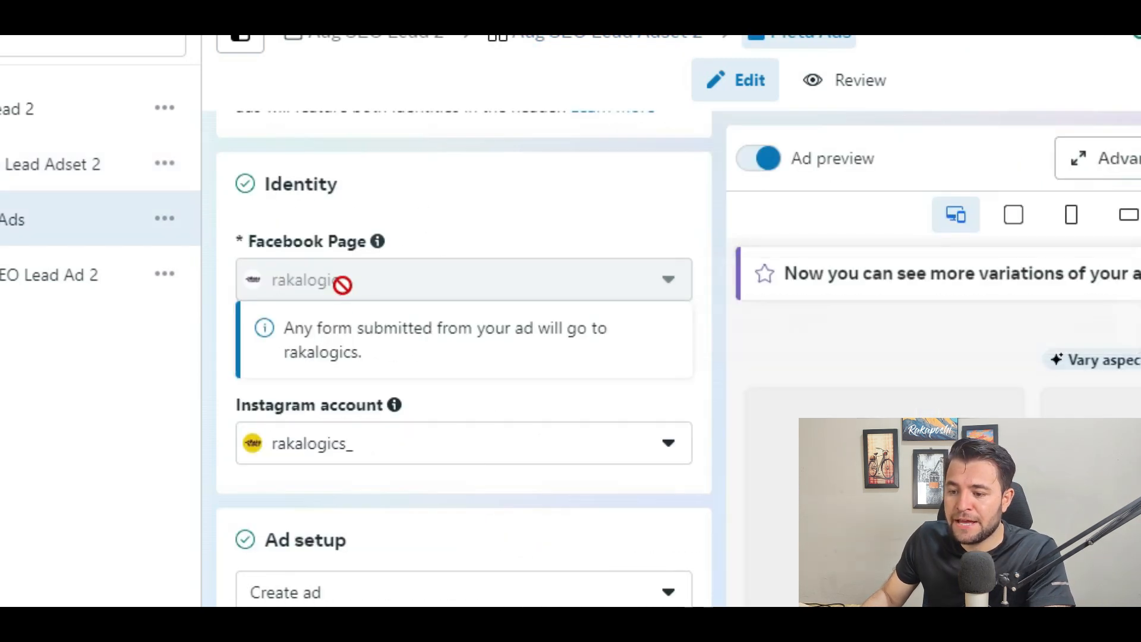
scroll(388, 388, down, 5)
scroll(387, 387, down, 6)
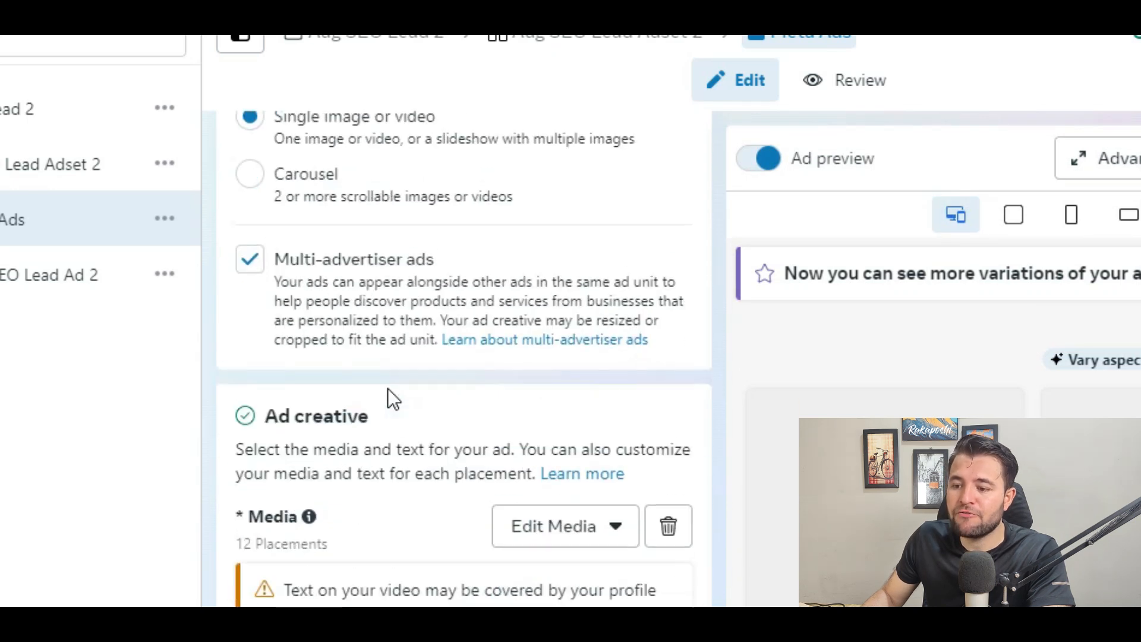
scroll(390, 390, down, 4)
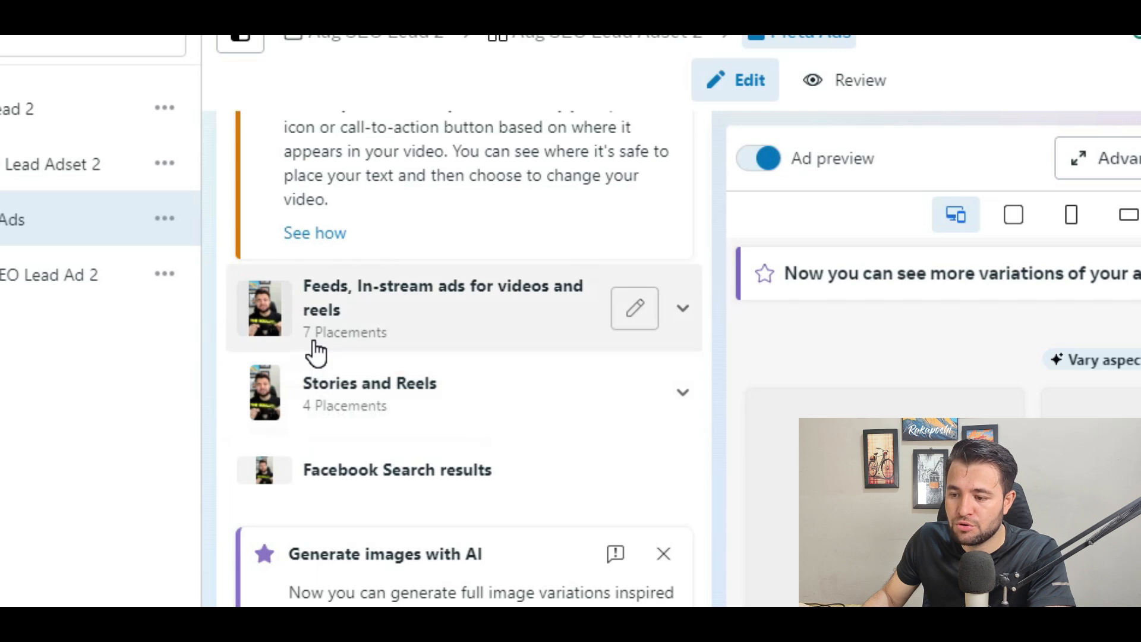
scroll(333, 354, down, 8)
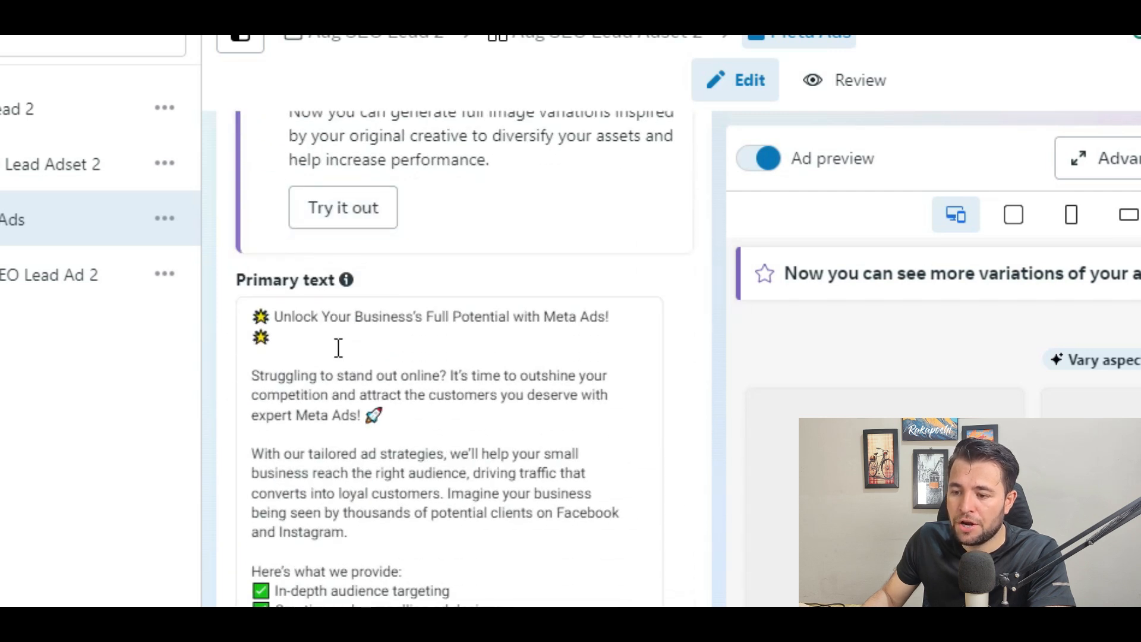
Step: Examine the ad's primary text, from the opening pitch to the hashtags, plus the generated text variations and headlines
drag(303, 325, 353, 511)
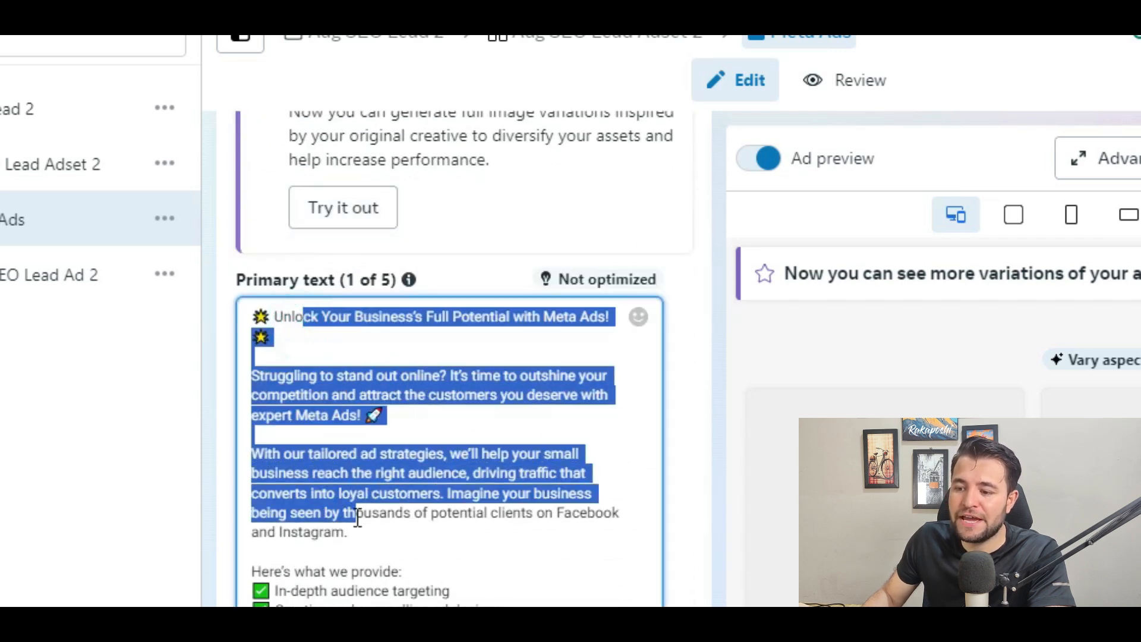
click(428, 484)
scroll(395, 458, down, 1)
scroll(363, 437, down, 3)
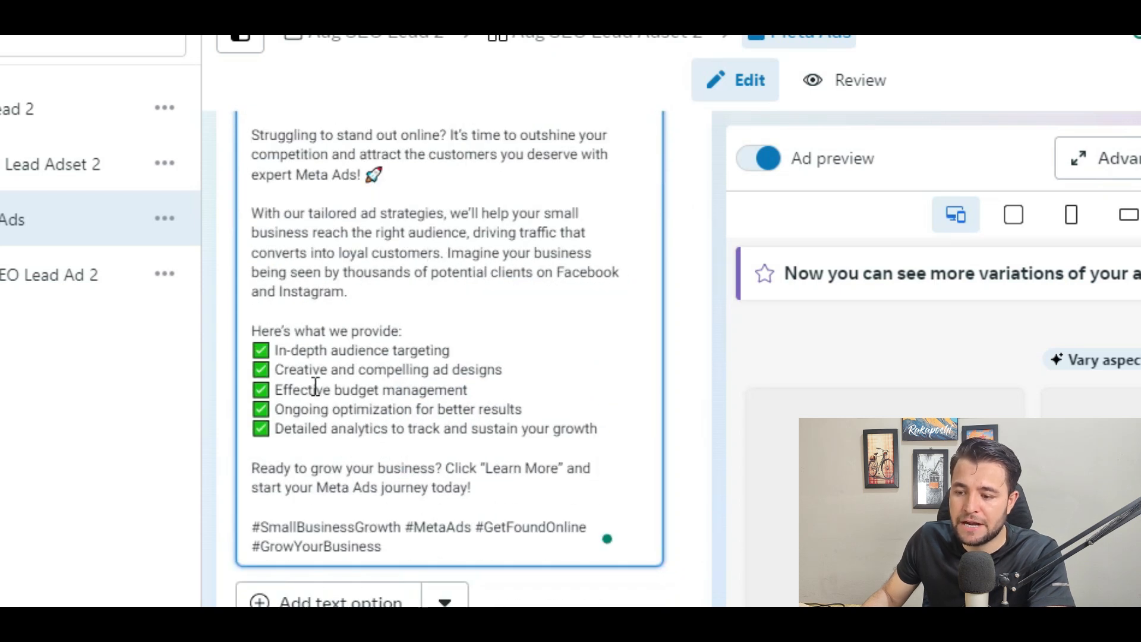
drag(384, 547, 253, 506)
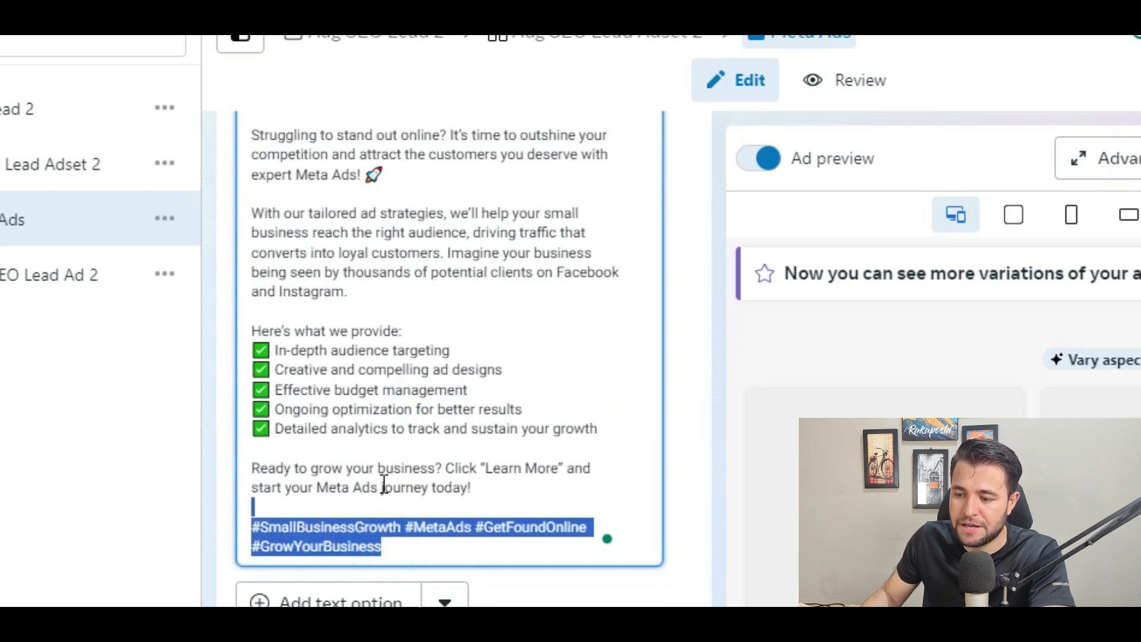
drag(384, 484, 377, 470)
drag(356, 409, 286, 350)
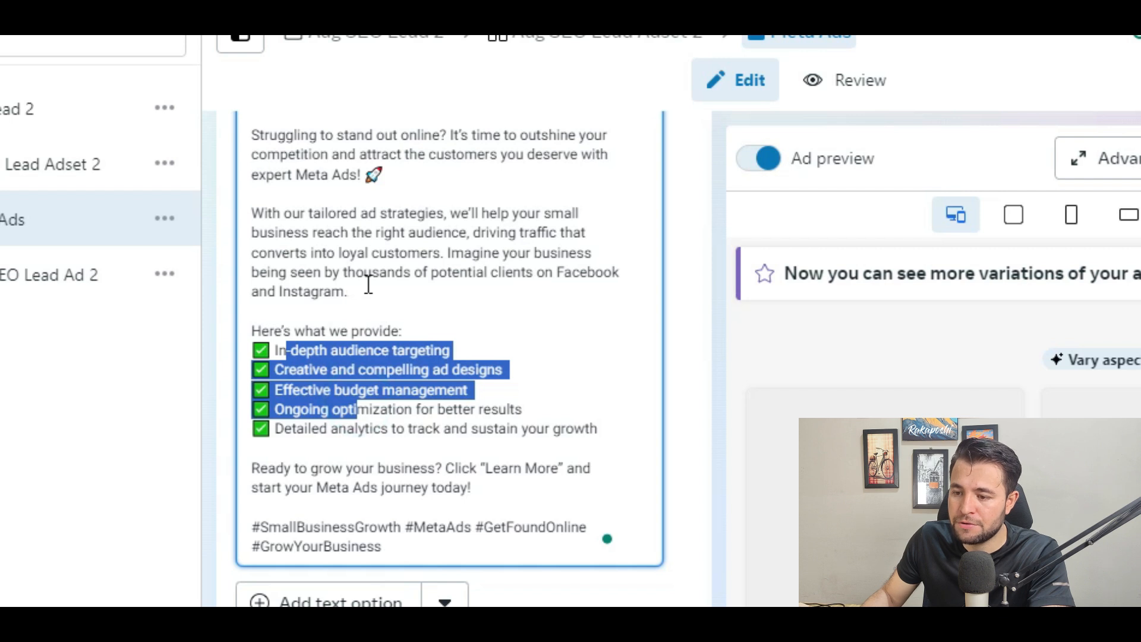
scroll(370, 283, up, 1)
drag(367, 276, 312, 243)
scroll(375, 368, down, 3)
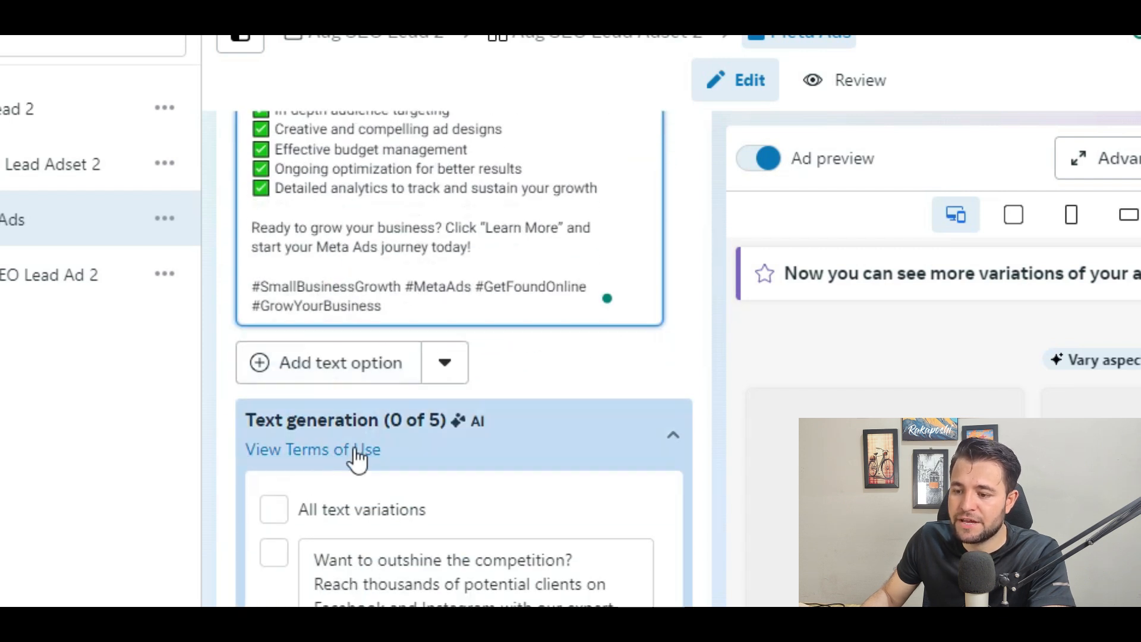
scroll(229, 380, down, 6)
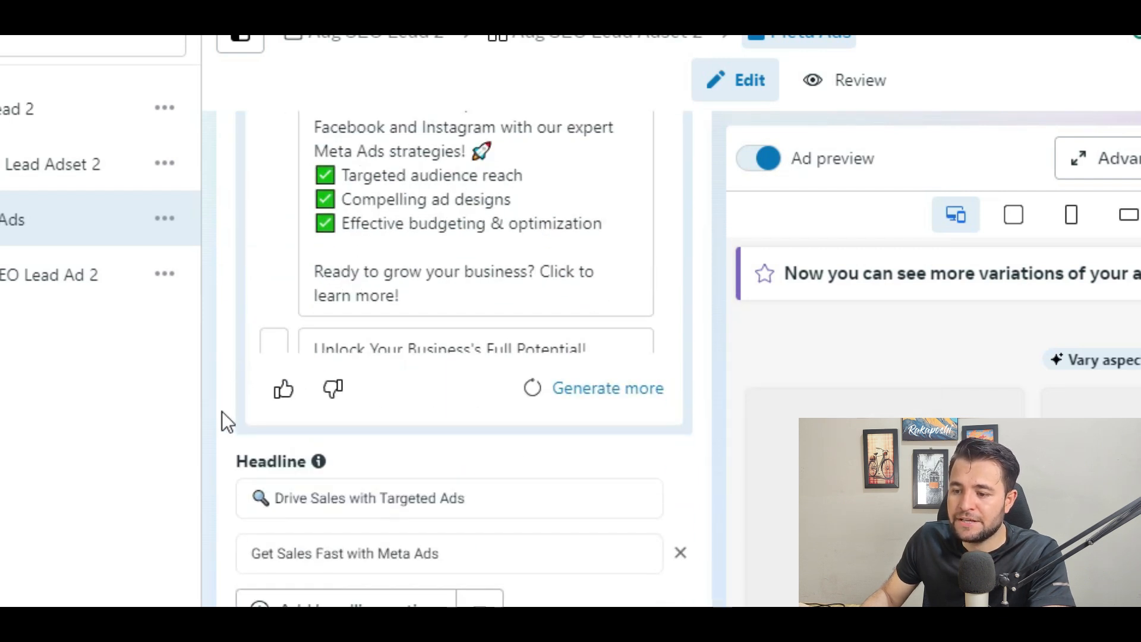
scroll(227, 422, down, 2)
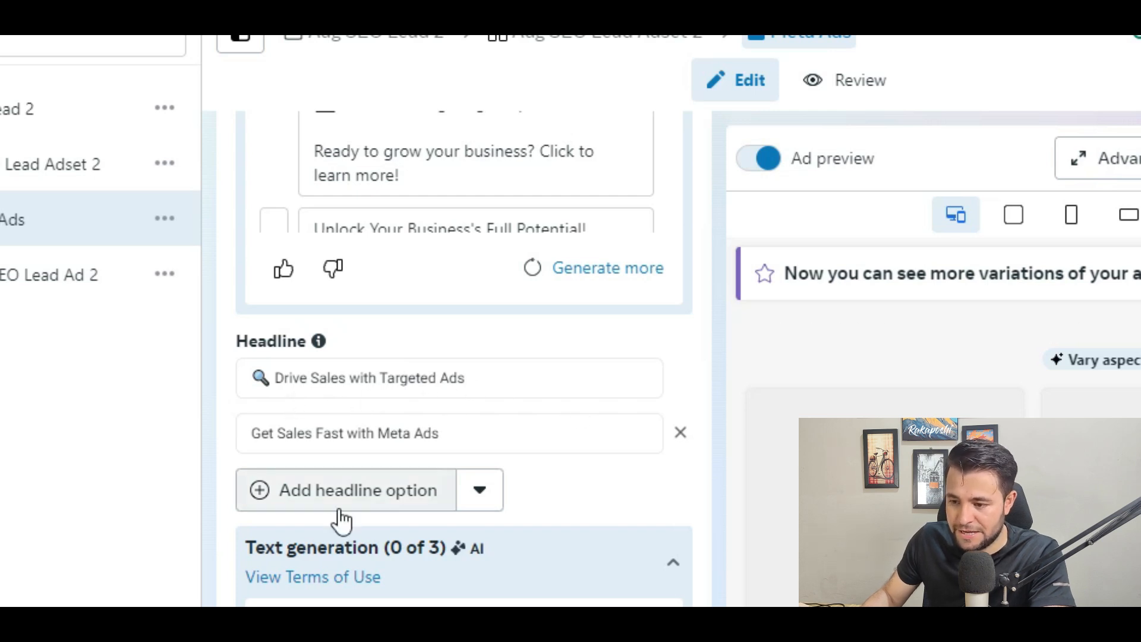
Step: Examine the ad's generated headline variations, description, call to action and Advantage+ creative, and how the headline looks in the preview
scroll(342, 520, down, 4)
scroll(214, 517, down, 6)
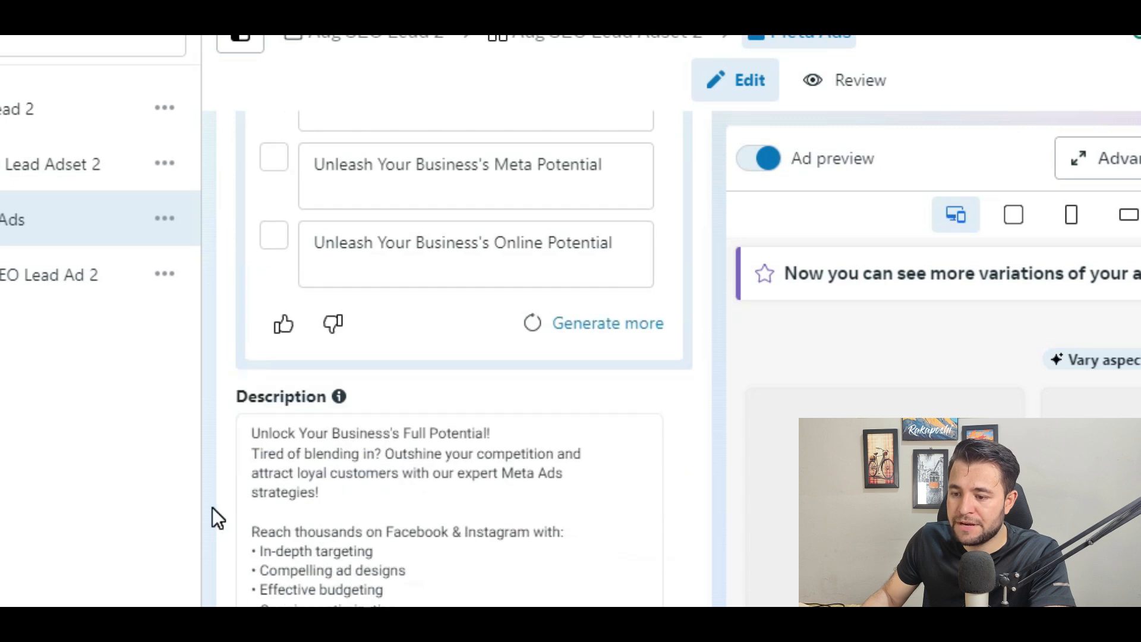
scroll(212, 511, down, 4)
scroll(212, 511, down, 1)
scroll(230, 302, up, 10)
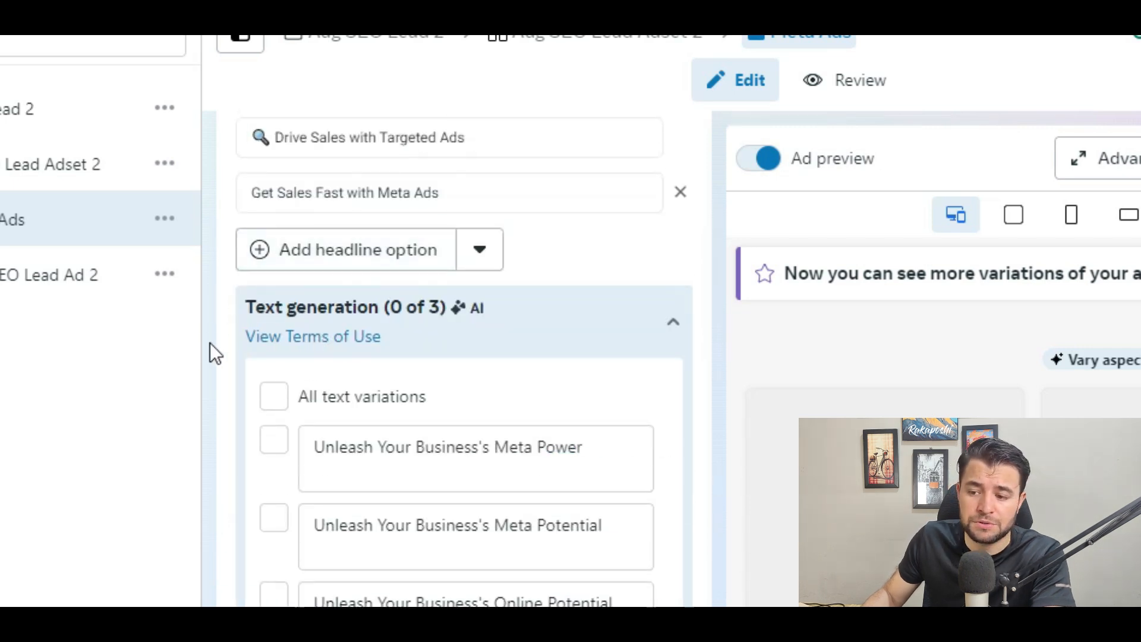
scroll(318, 212, down, 9)
scroll(311, 242, up, 2)
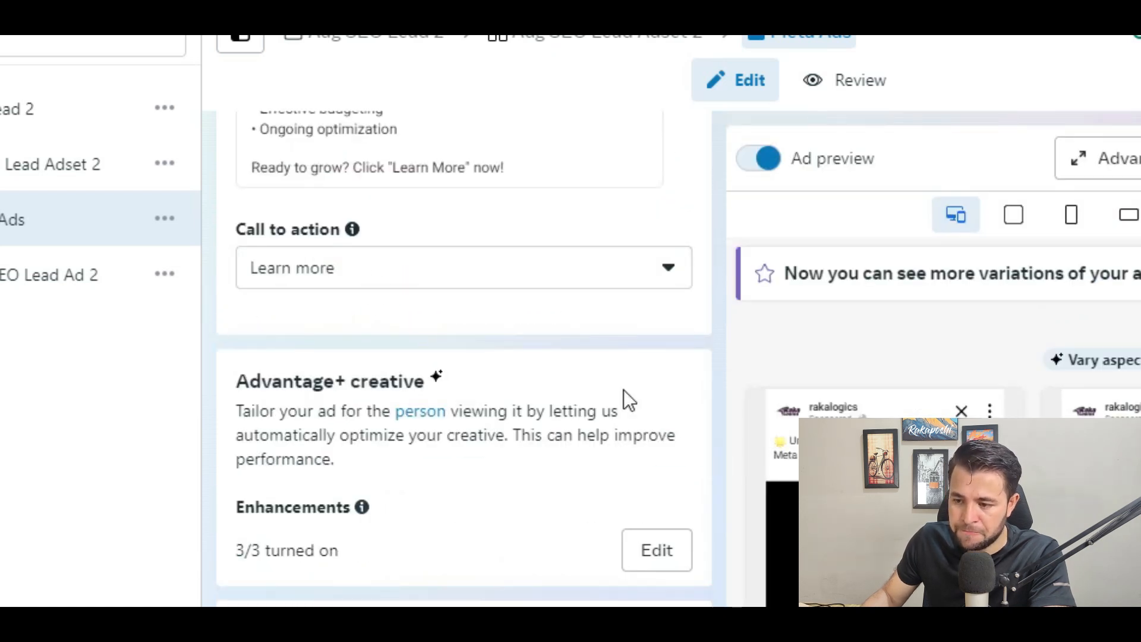
scroll(891, 416, down, 4)
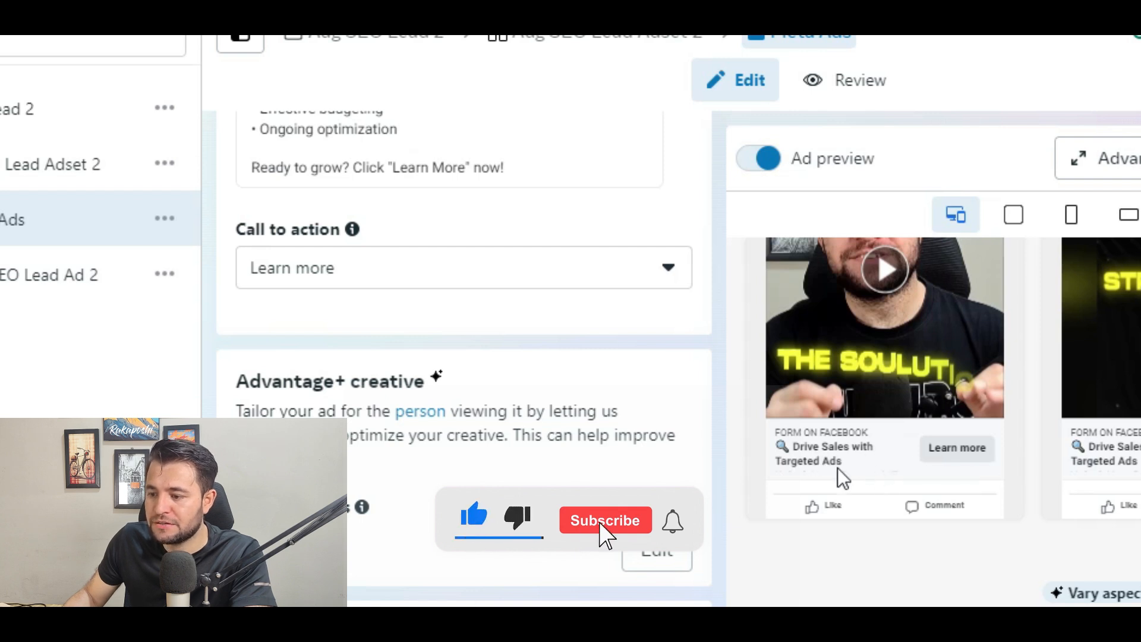
scroll(371, 419, down, 1)
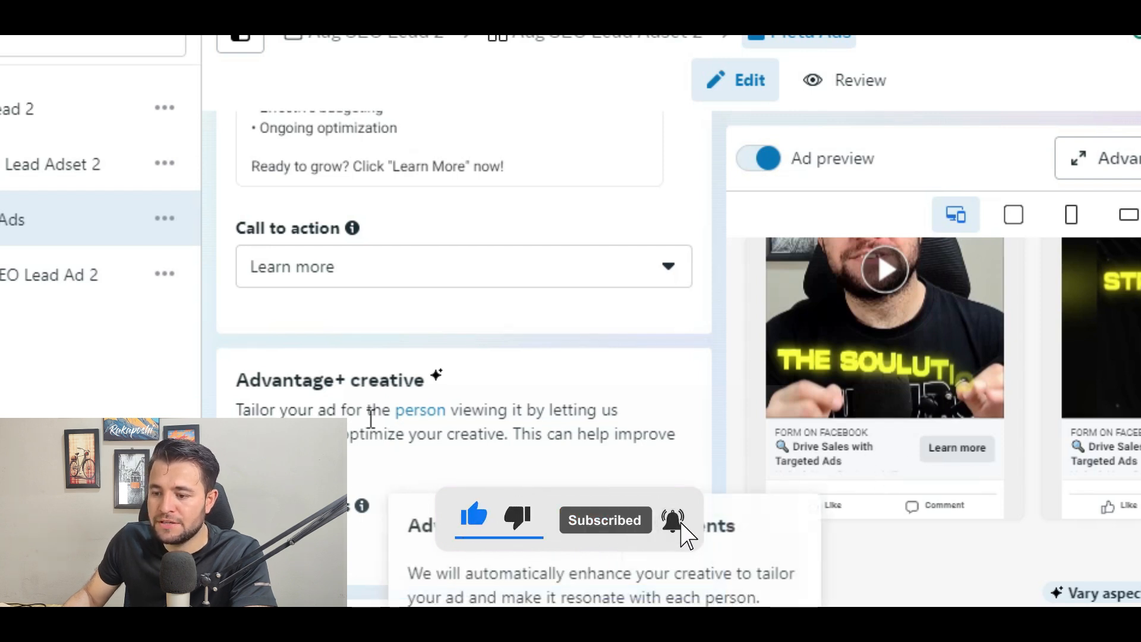
Step: Check the instant forms list and Tracking section, and compare them with the Learn more call to action in the ad preview
scroll(371, 419, down, 10)
scroll(280, 326, up, 2)
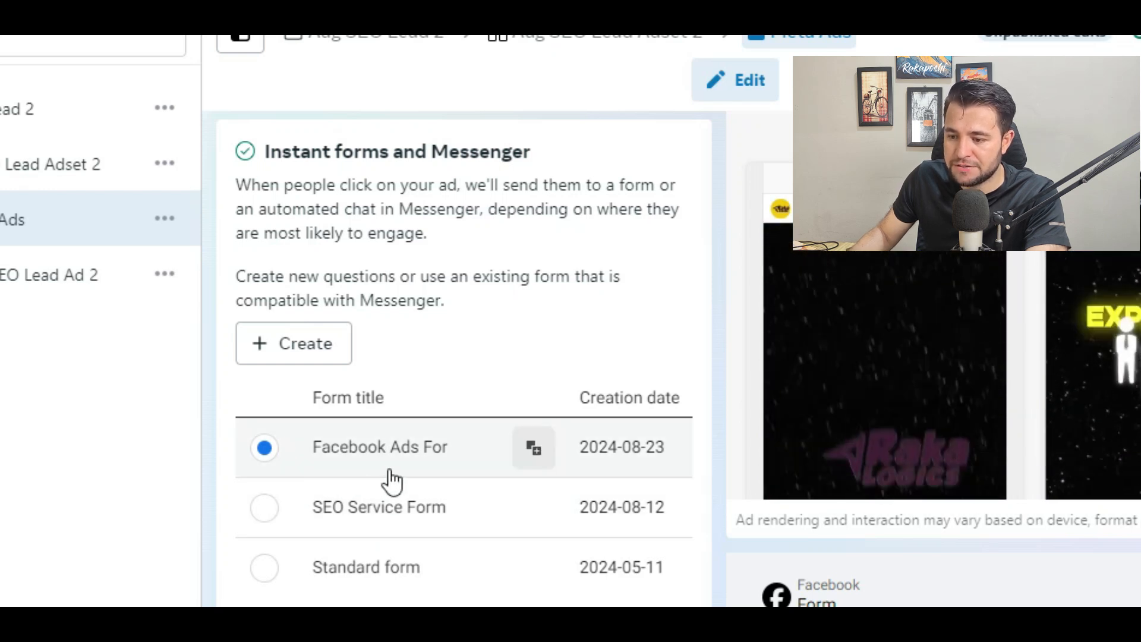
scroll(398, 523, down, 2)
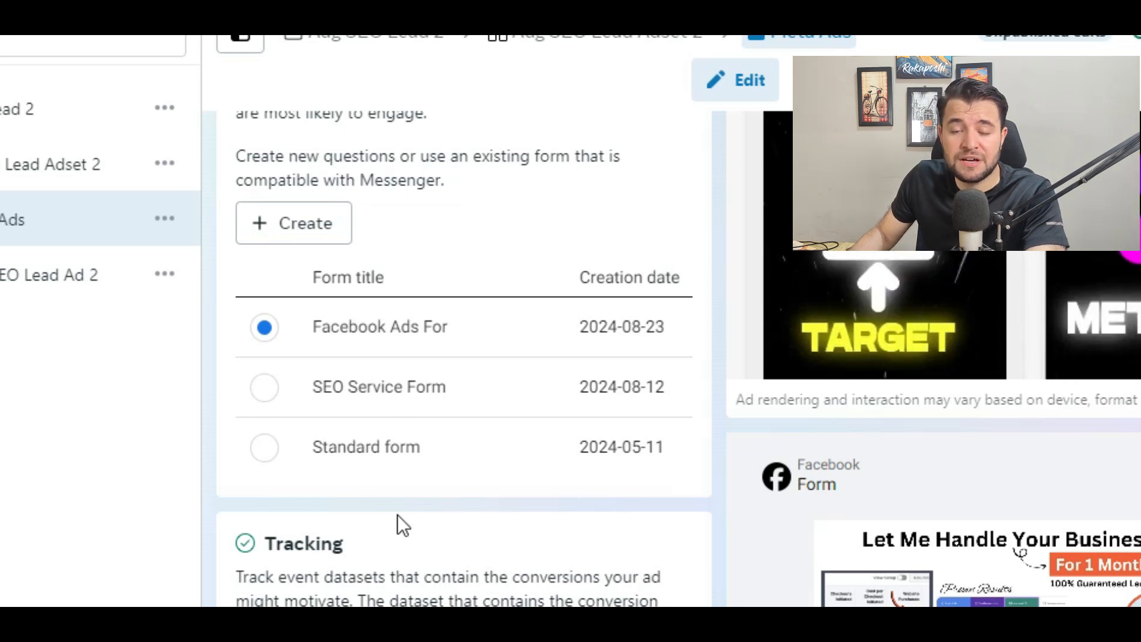
scroll(884, 525, down, 5)
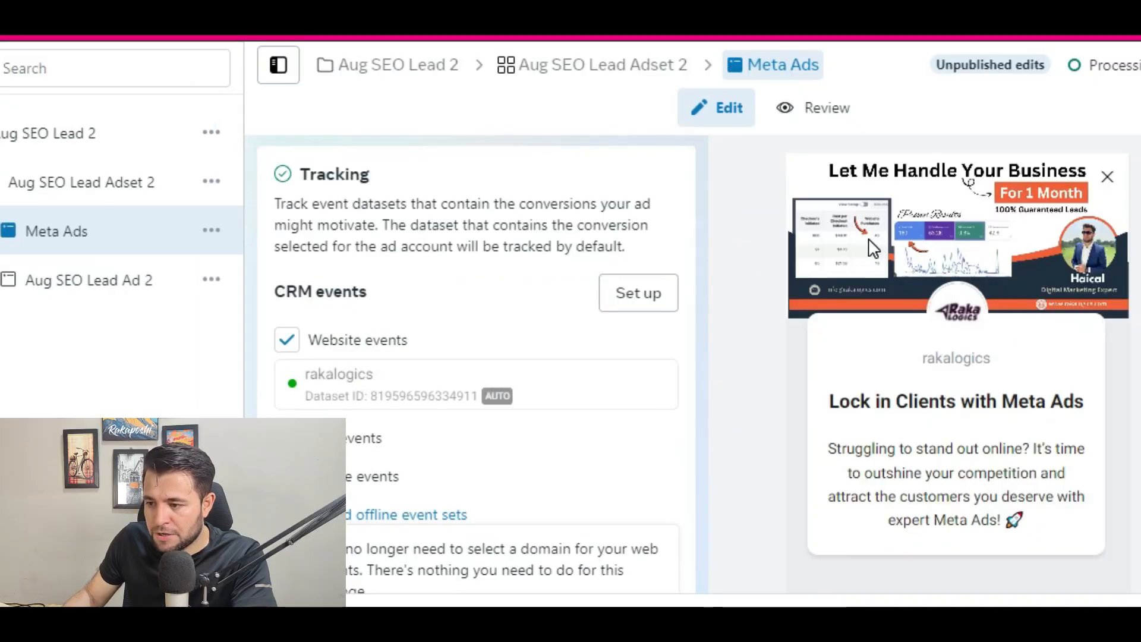
scroll(901, 414, down, 4)
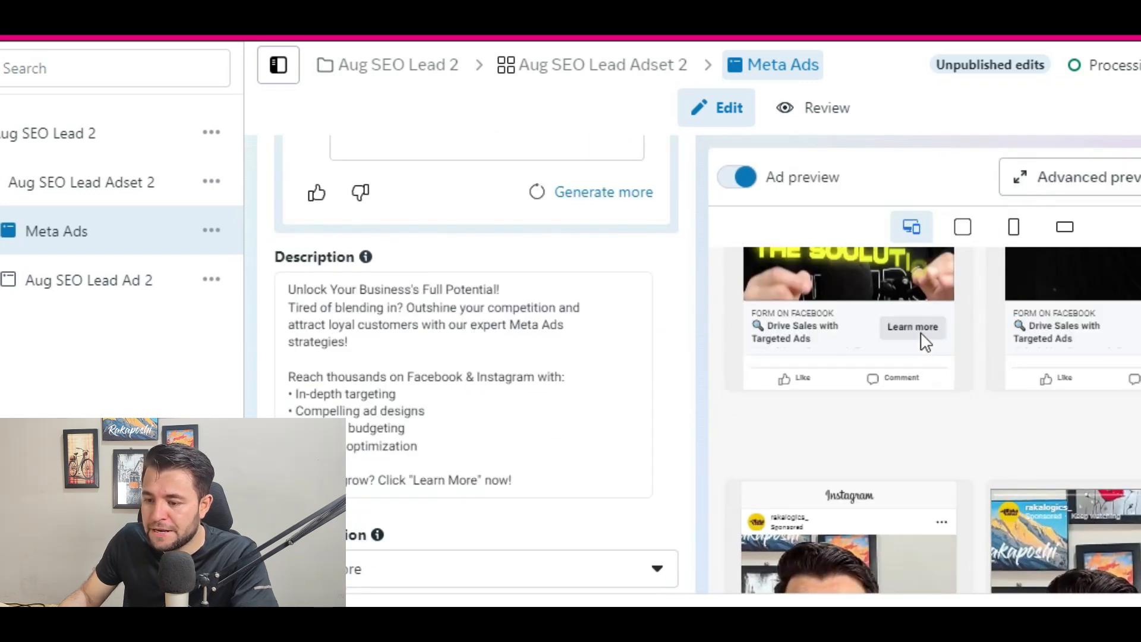
scroll(351, 523, down, 5)
scroll(381, 468, down, 10)
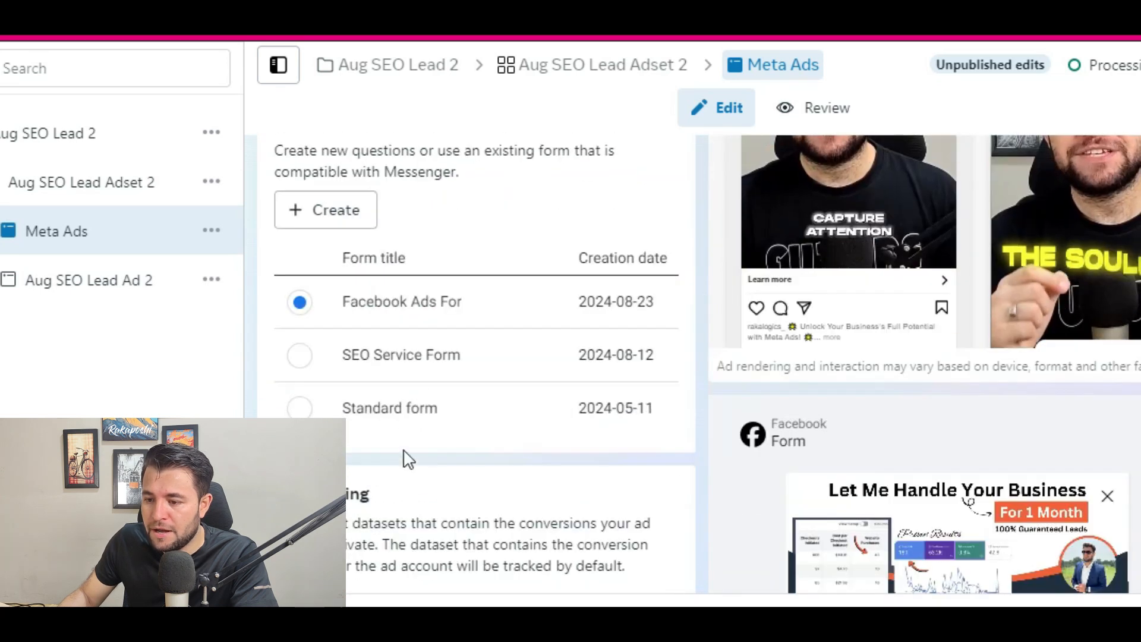
Step: Page through the Facebook Ads For form's preview, from the intro through contact information and privacy review to the message for leads
click(466, 303)
scroll(1034, 502, down, 9)
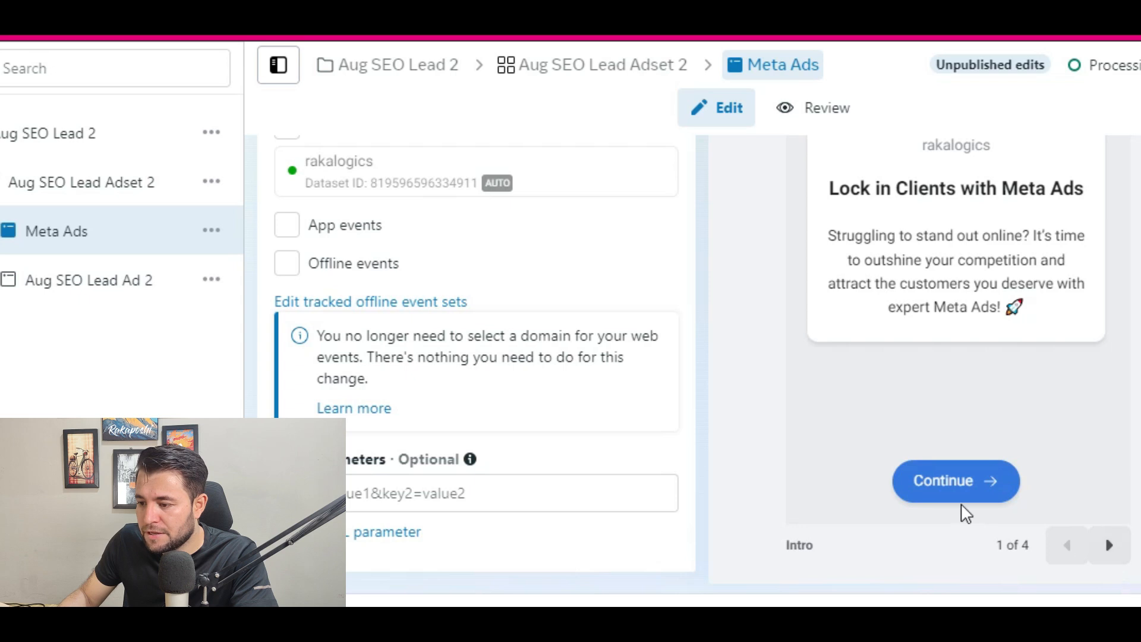
click(1109, 545)
scroll(966, 330, up, 2)
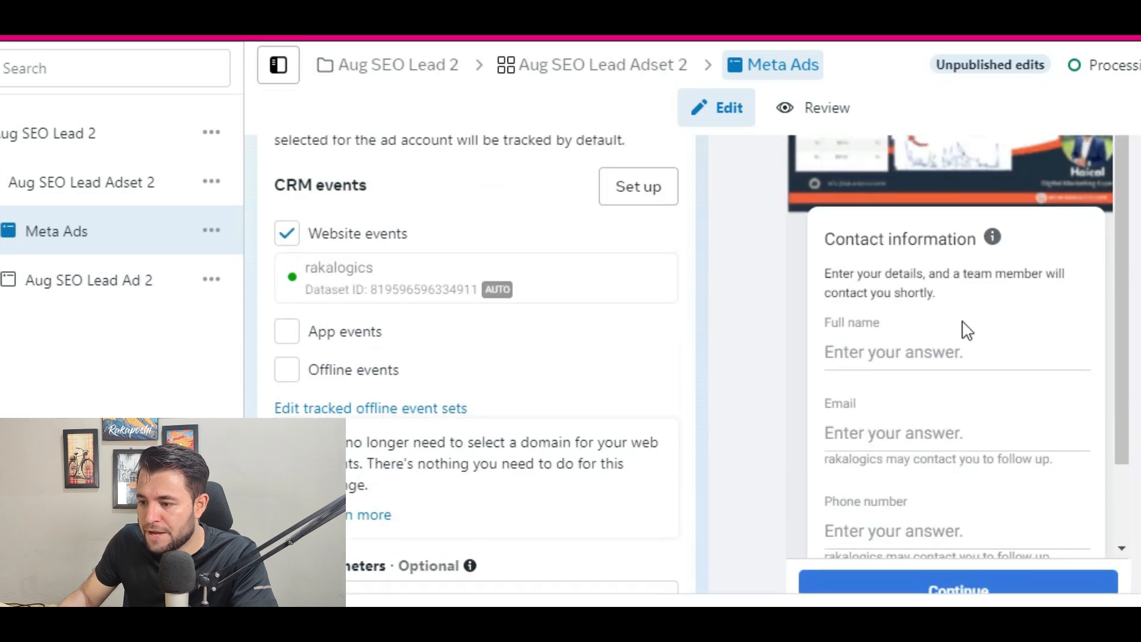
scroll(965, 330, down, 2)
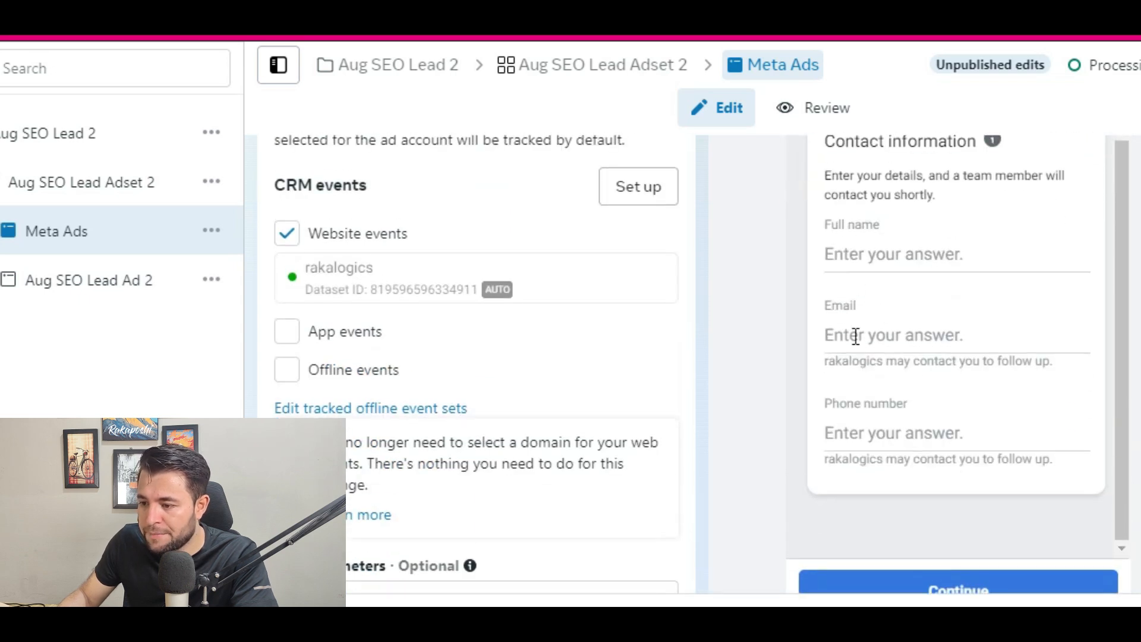
scroll(933, 419, down, 2)
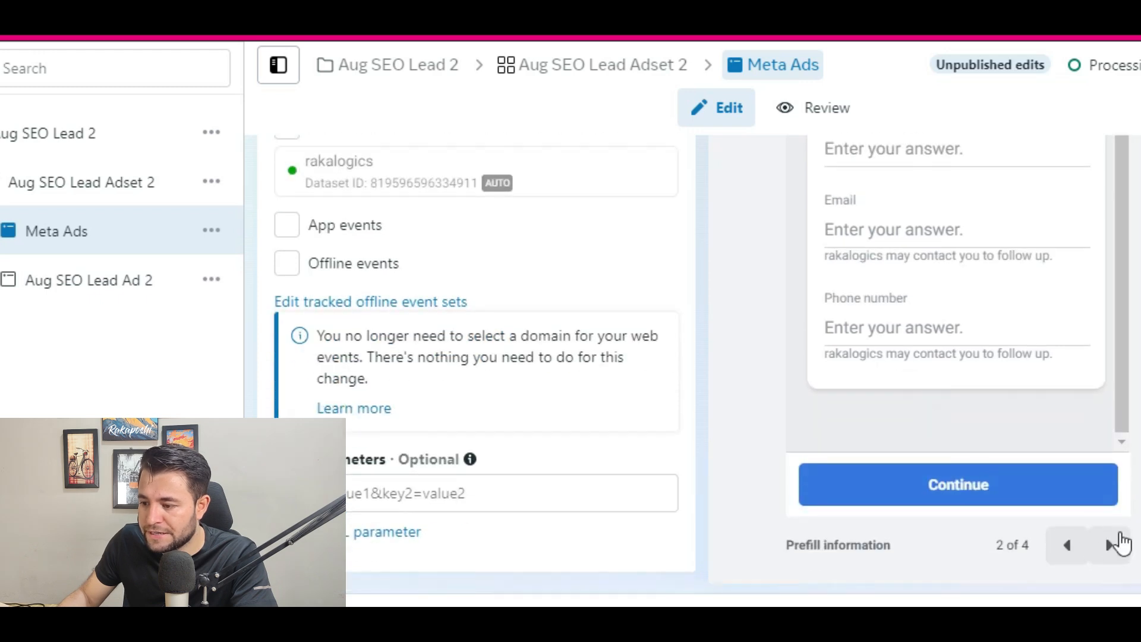
click(1110, 548)
scroll(943, 344, up, 2)
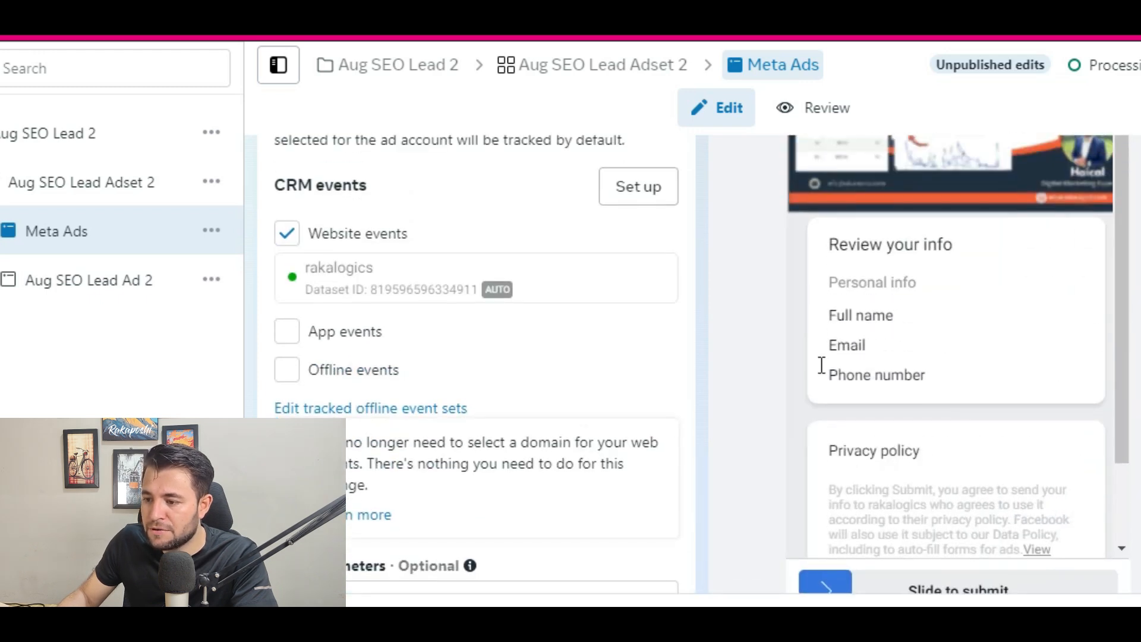
scroll(979, 408, down, 4)
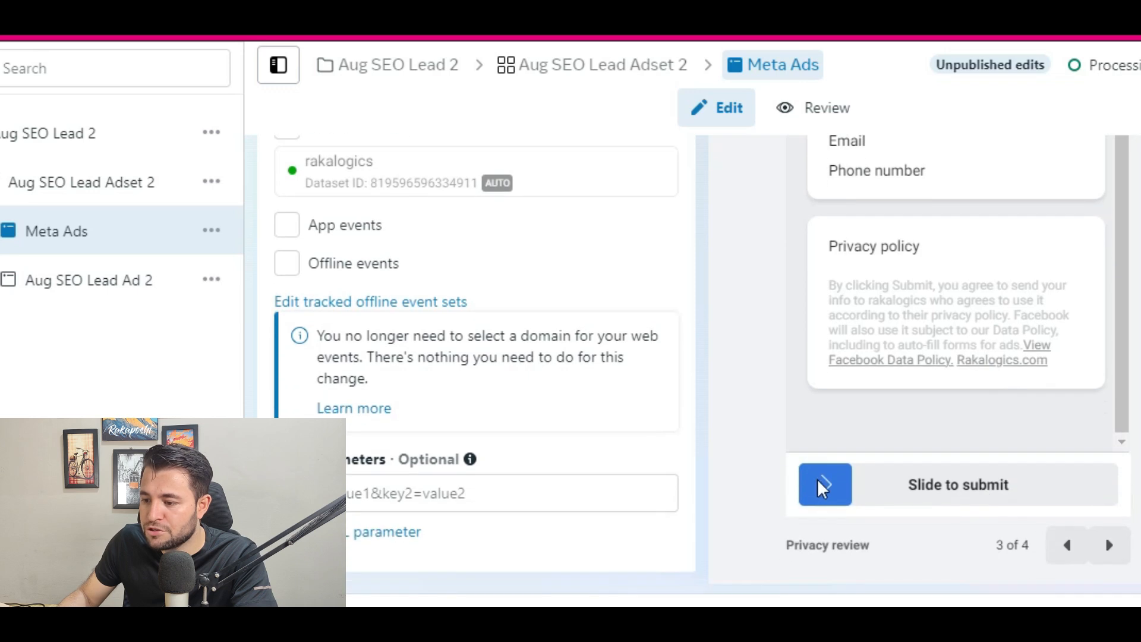
click(1109, 546)
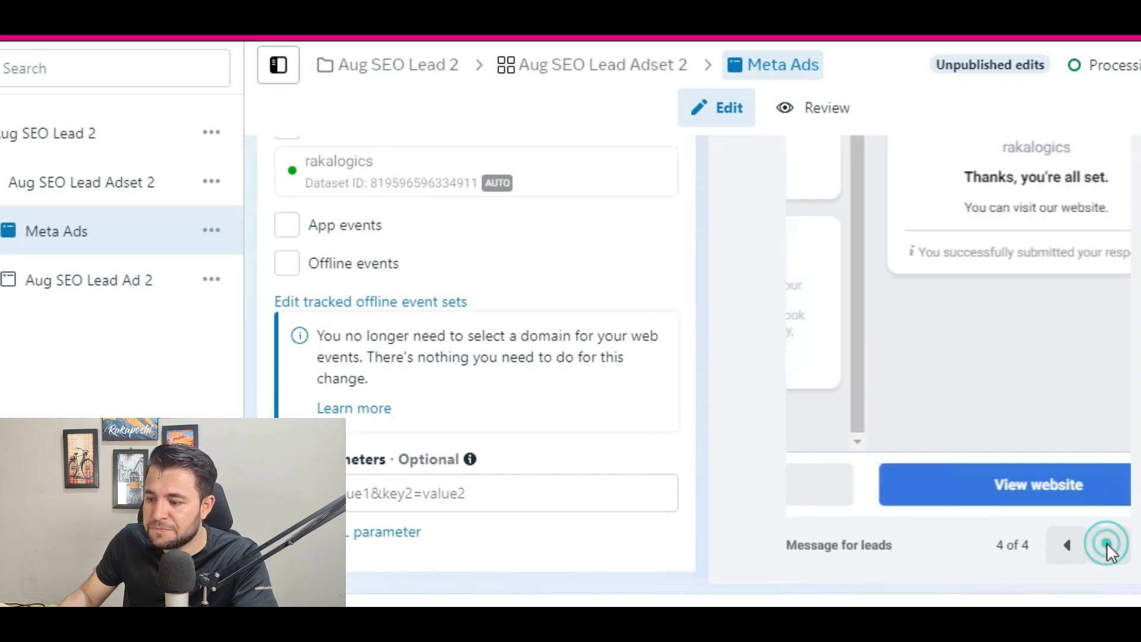
scroll(974, 279, up, 2)
scroll(972, 275, down, 2)
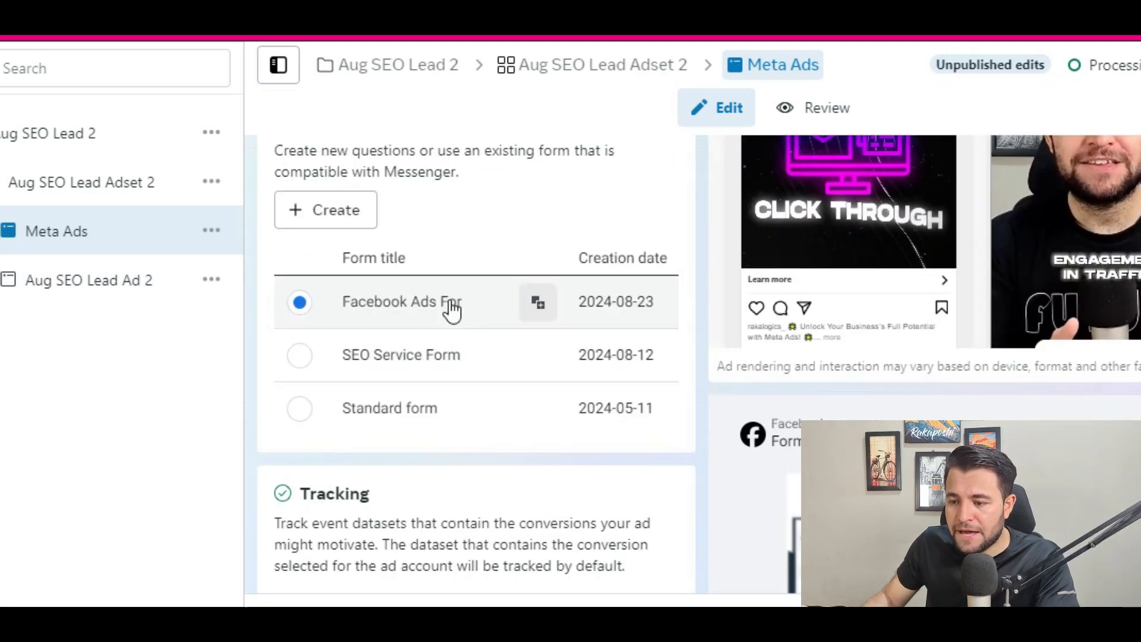
Step: Examine the ad's tracking settings, from CRM, website, app and offline events down to the URL parameters
scroll(454, 311, down, 1)
scroll(508, 495, down, 2)
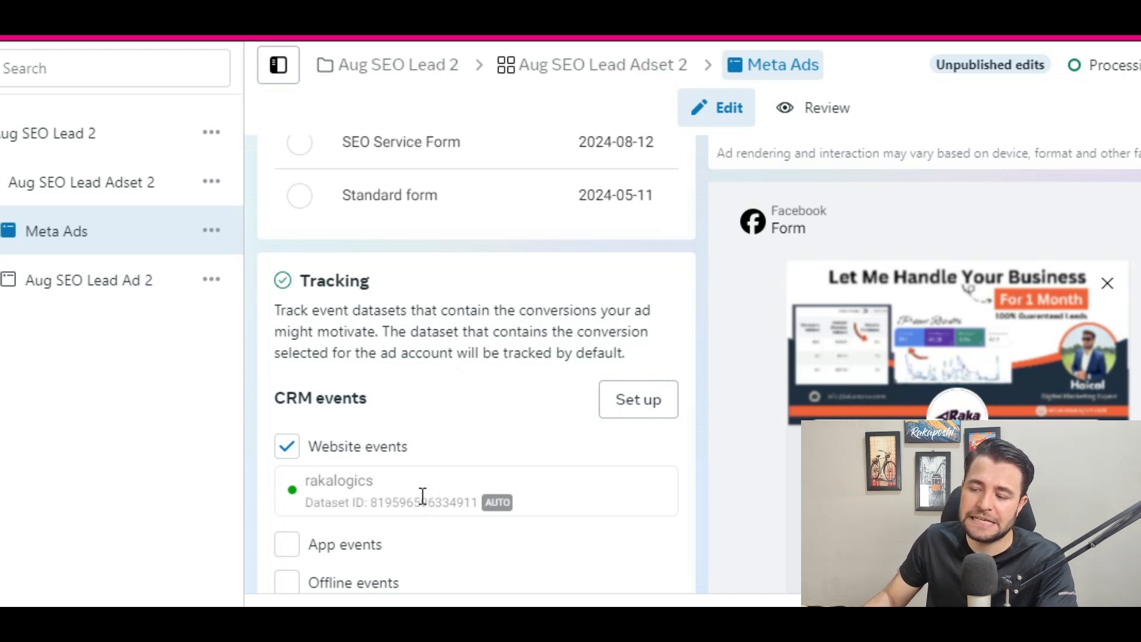
scroll(426, 505, down, 5)
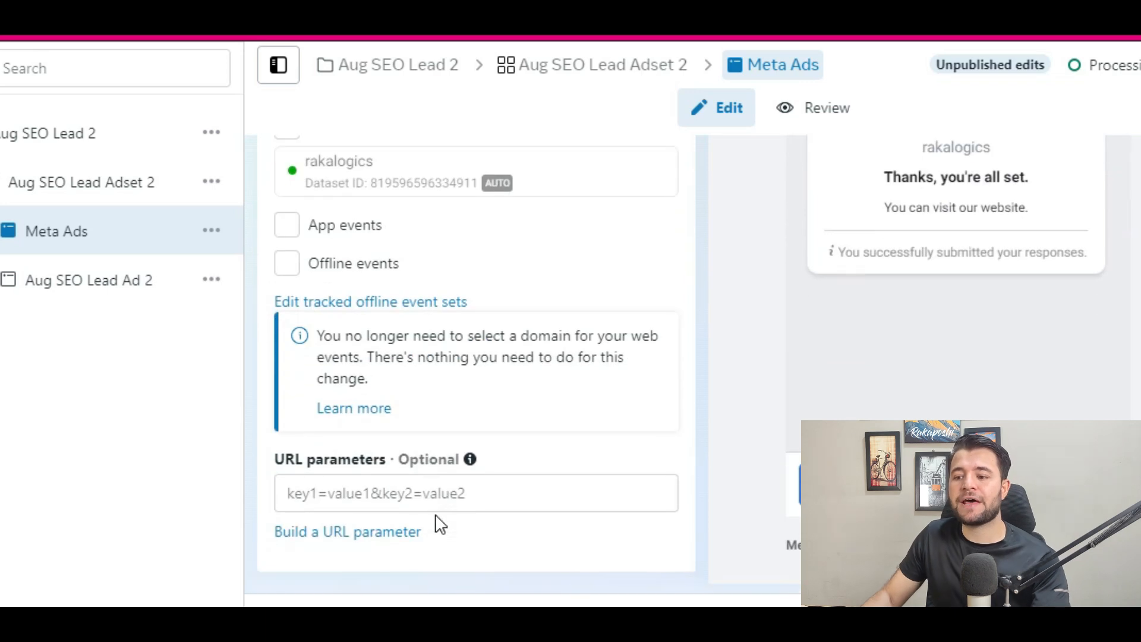
scroll(538, 451, up, 10)
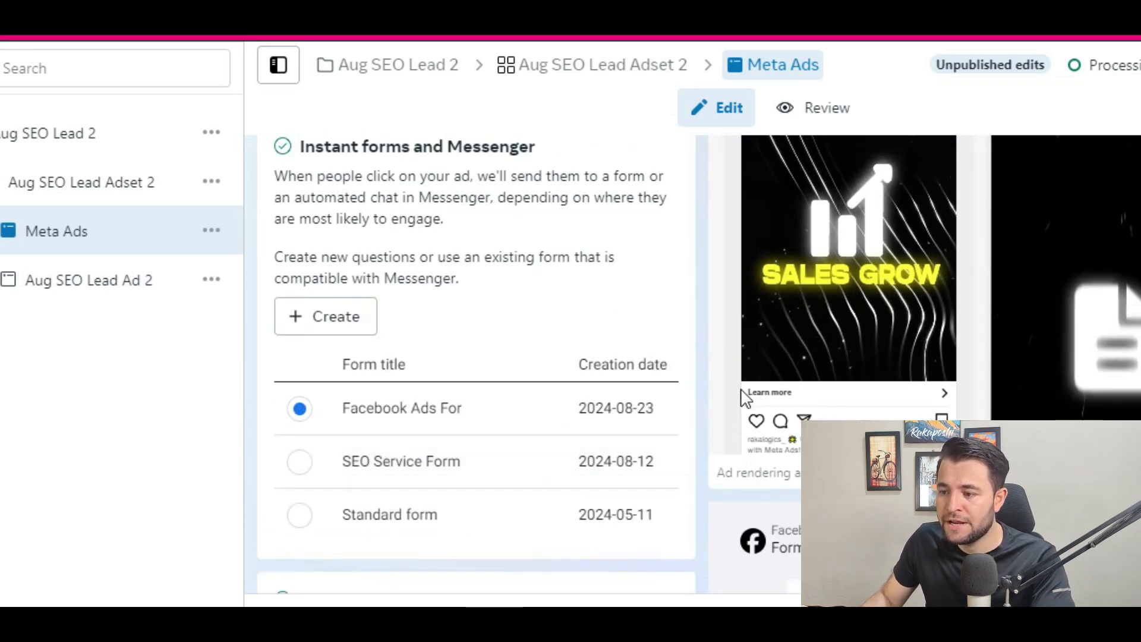
Step: Return to the ad preview and watch the video in the Facebook feed placement with its primary text and headline
scroll(923, 324, down, 3)
scroll(923, 324, up, 2)
scroll(654, 252, up, 8)
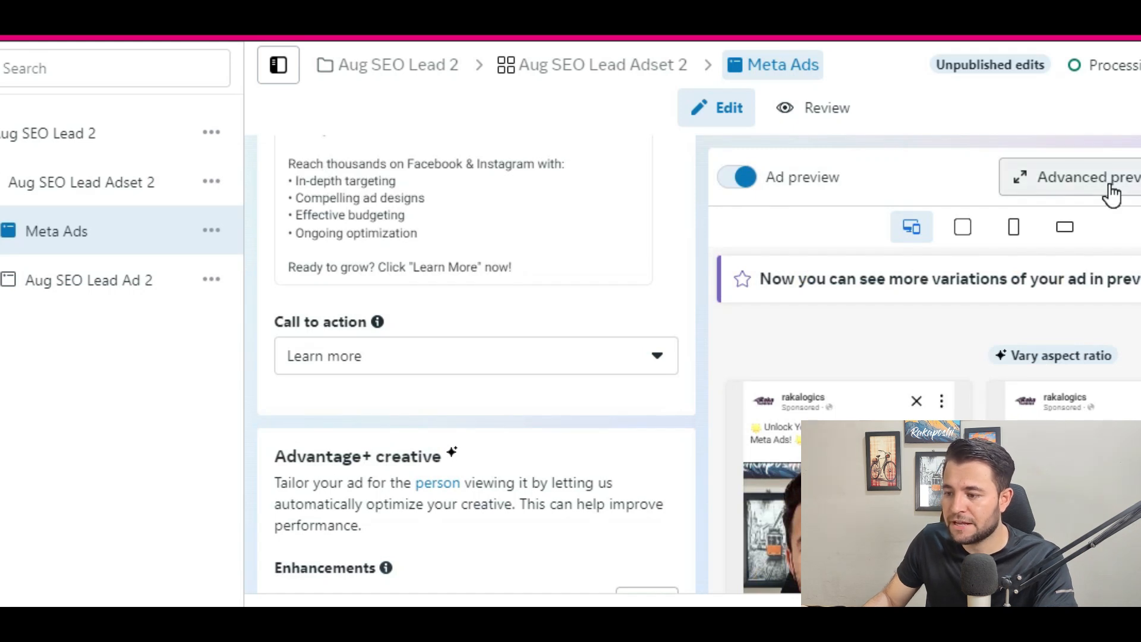
scroll(843, 473, down, 3)
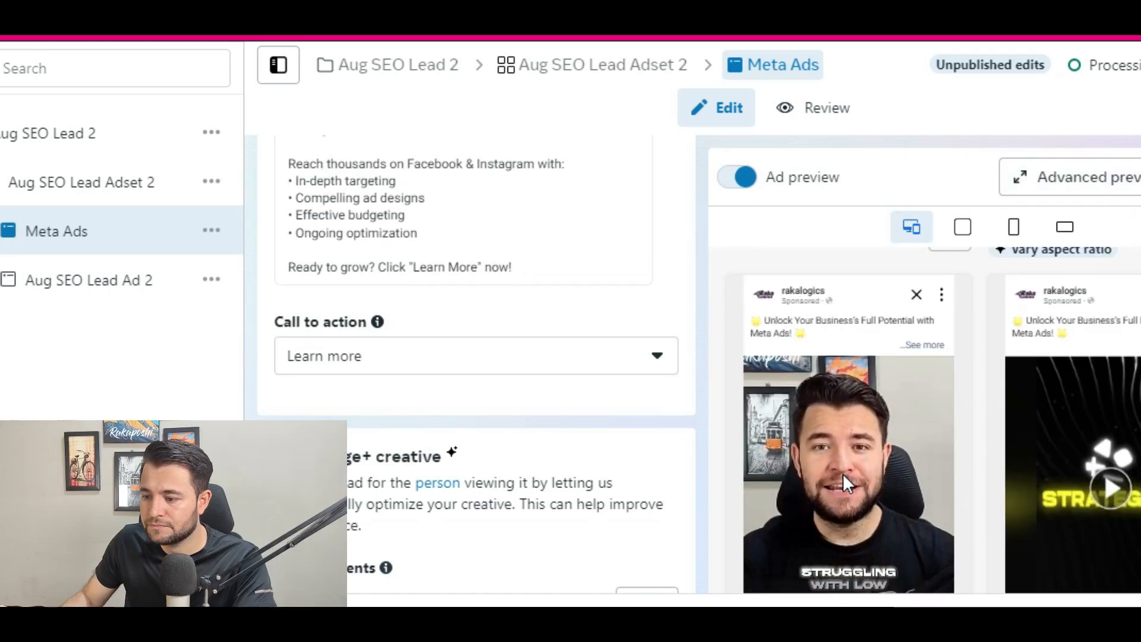
scroll(843, 473, up, 2)
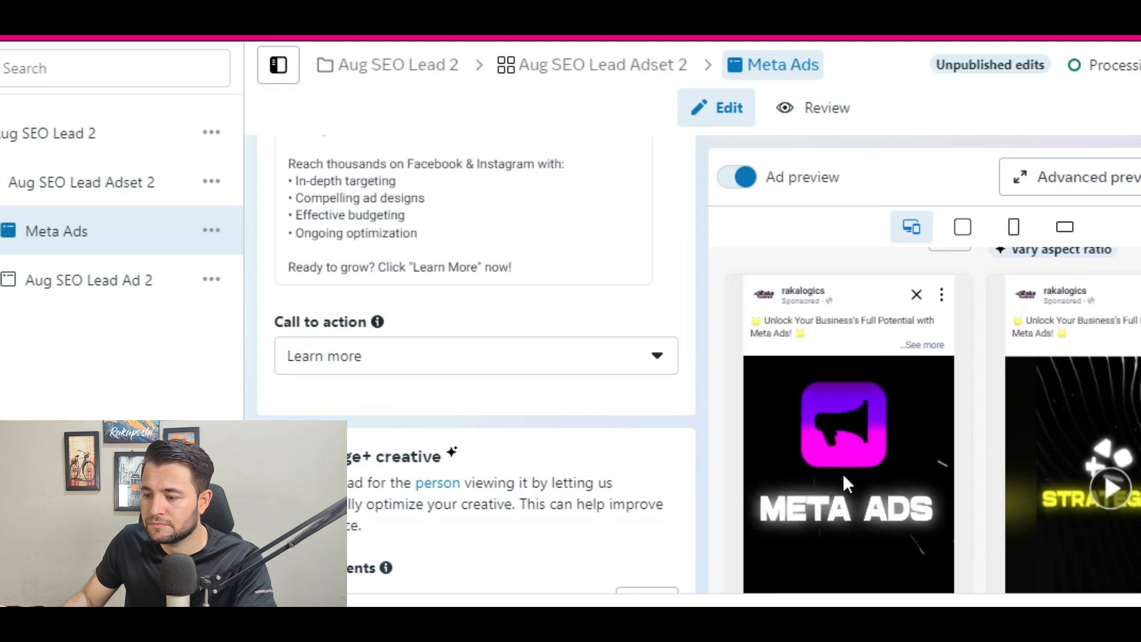
scroll(842, 473, down, 3)
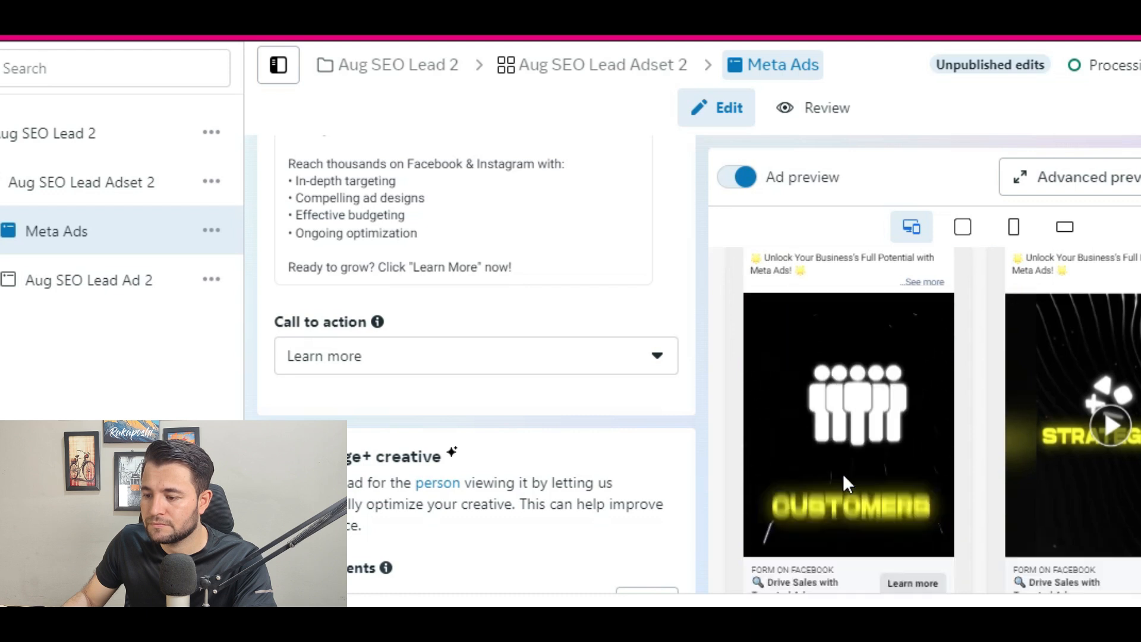